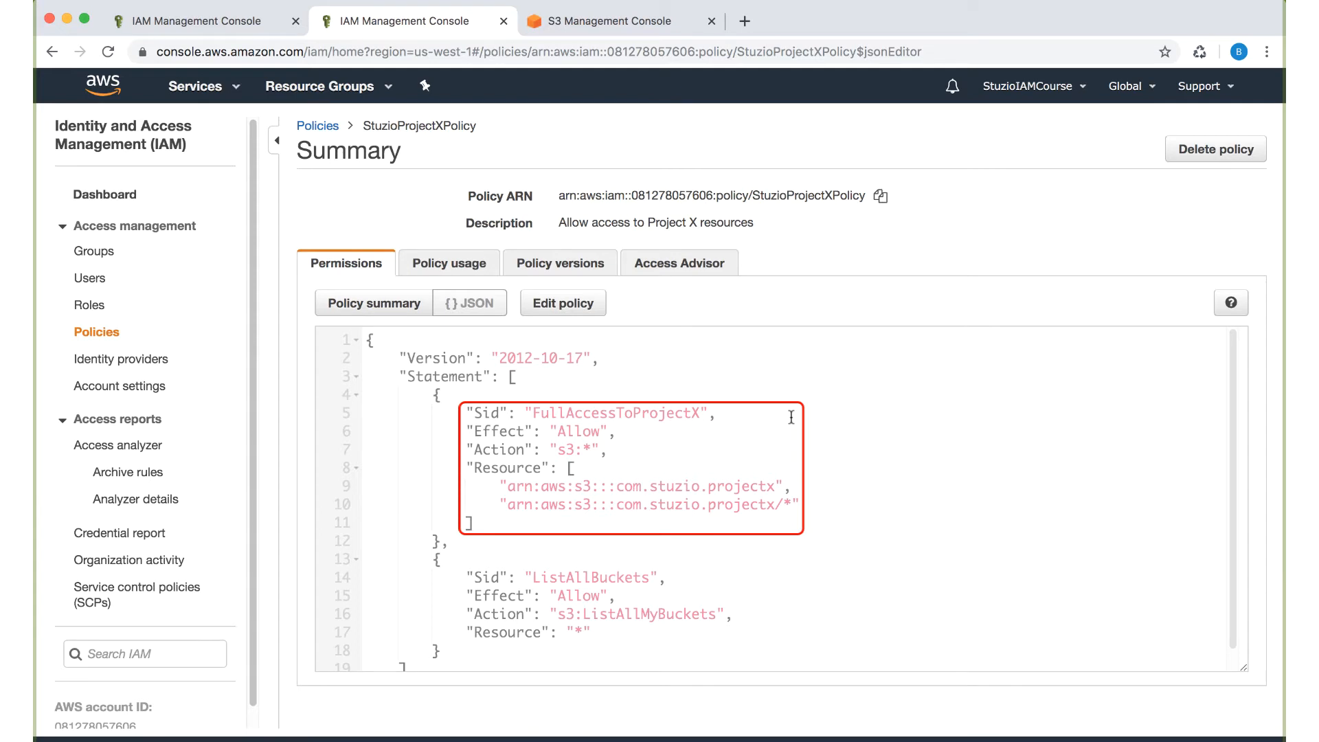
- Review the StuzioProjectXPolicy JSON, then start a role trusting another AWS account and enter ACME's account ID
scroll(791, 433, down, 1)
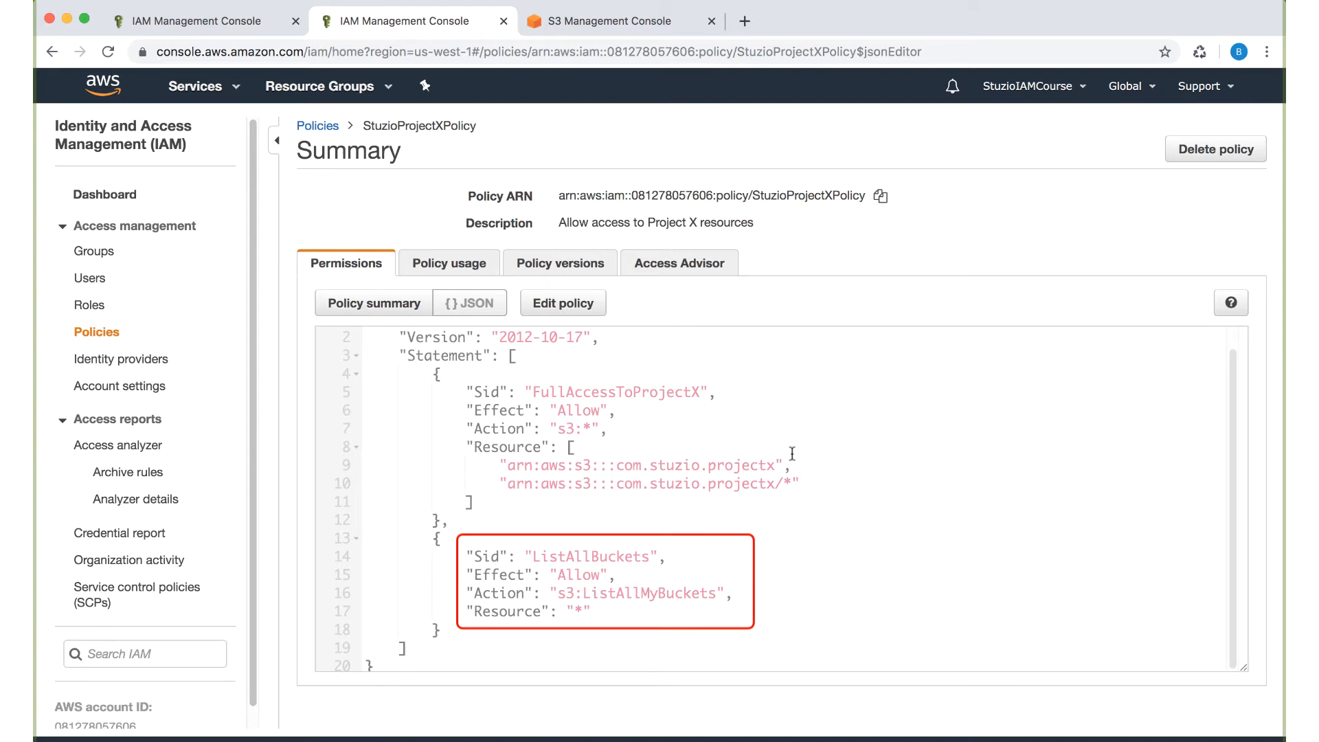
scroll(792, 454, up, 1)
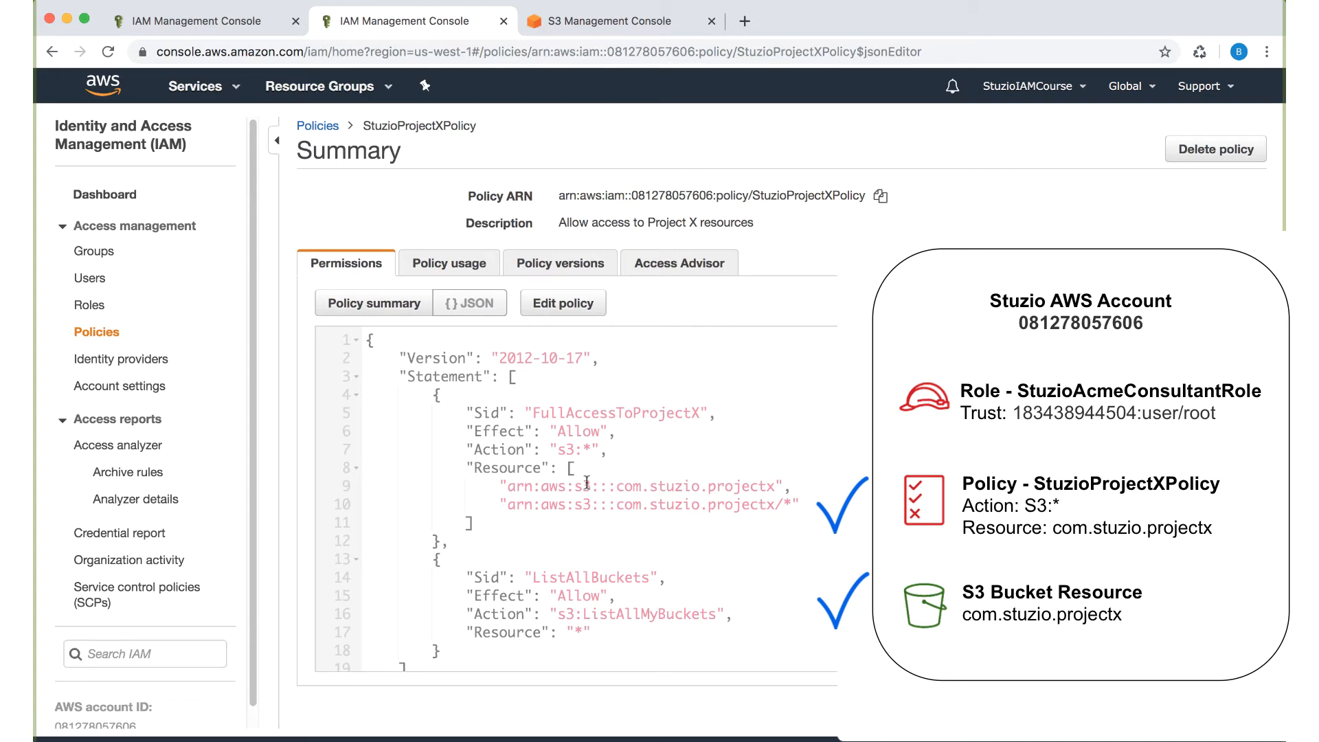
click(177, 20)
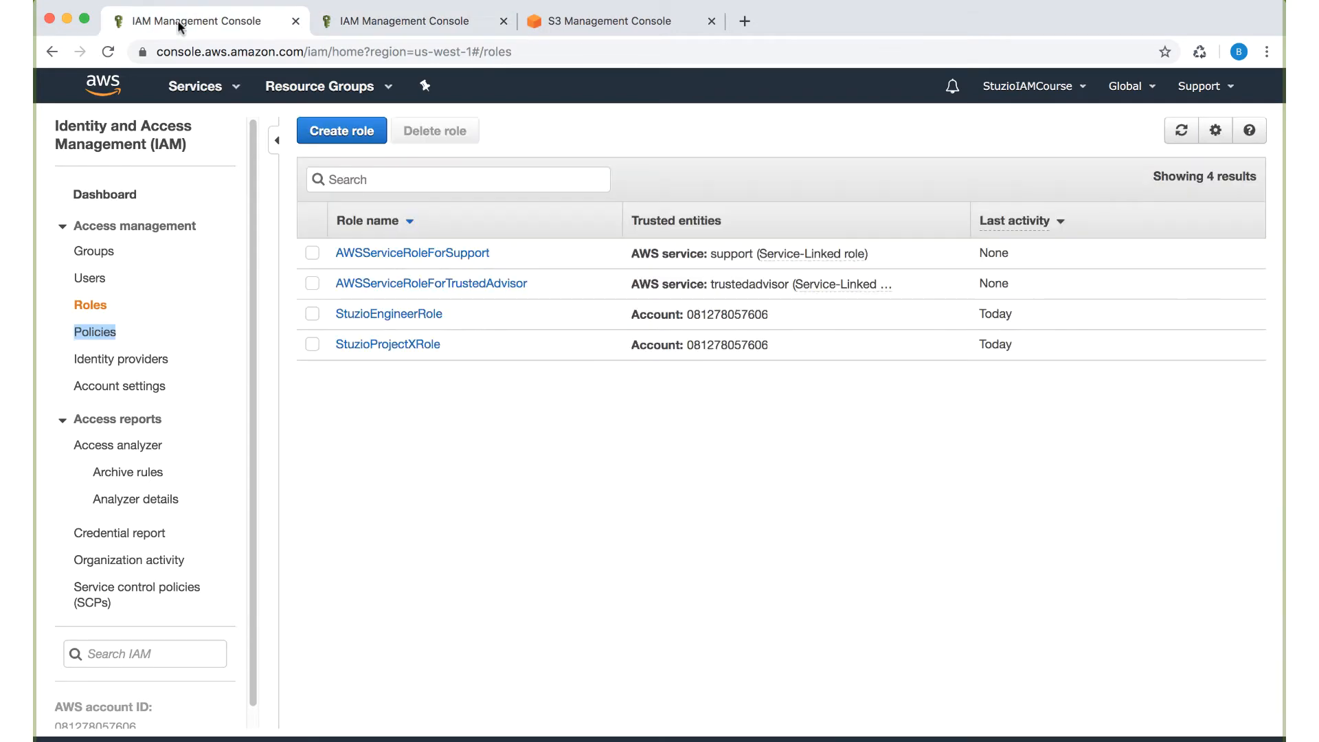
click(342, 131)
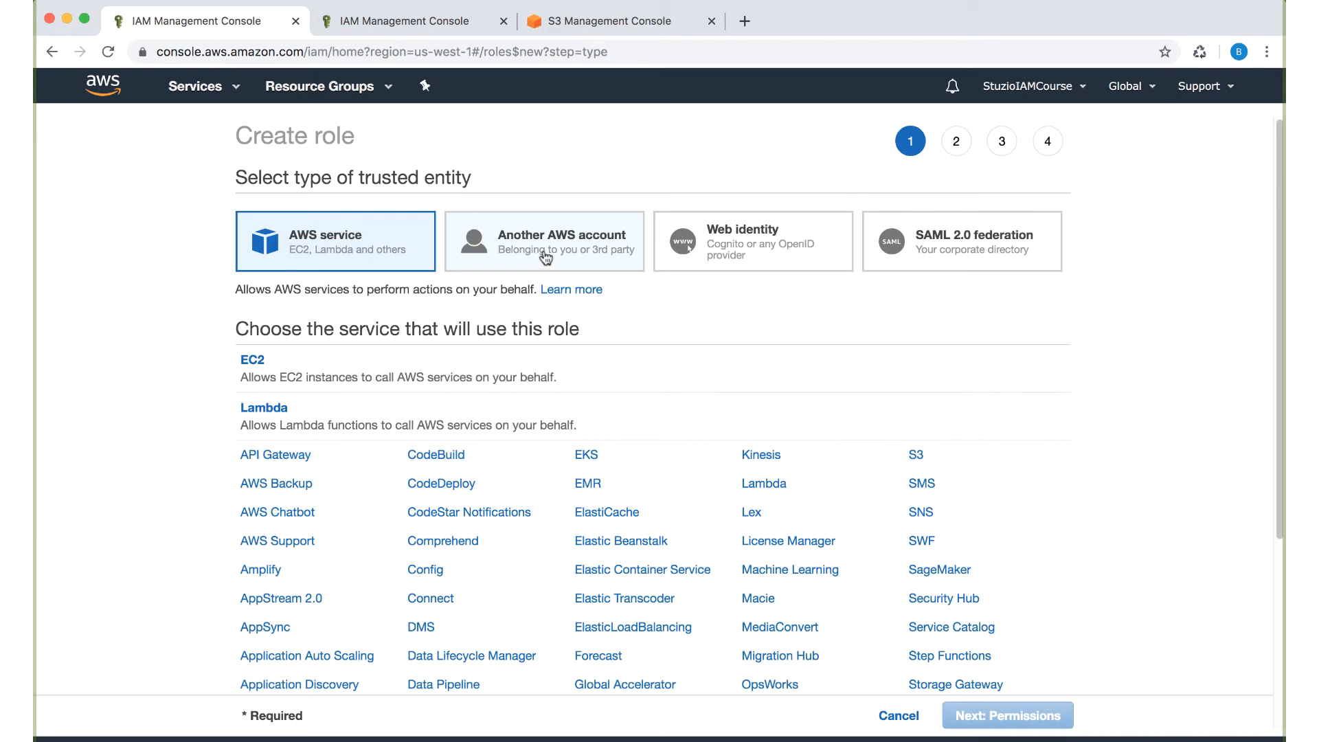
click(563, 263)
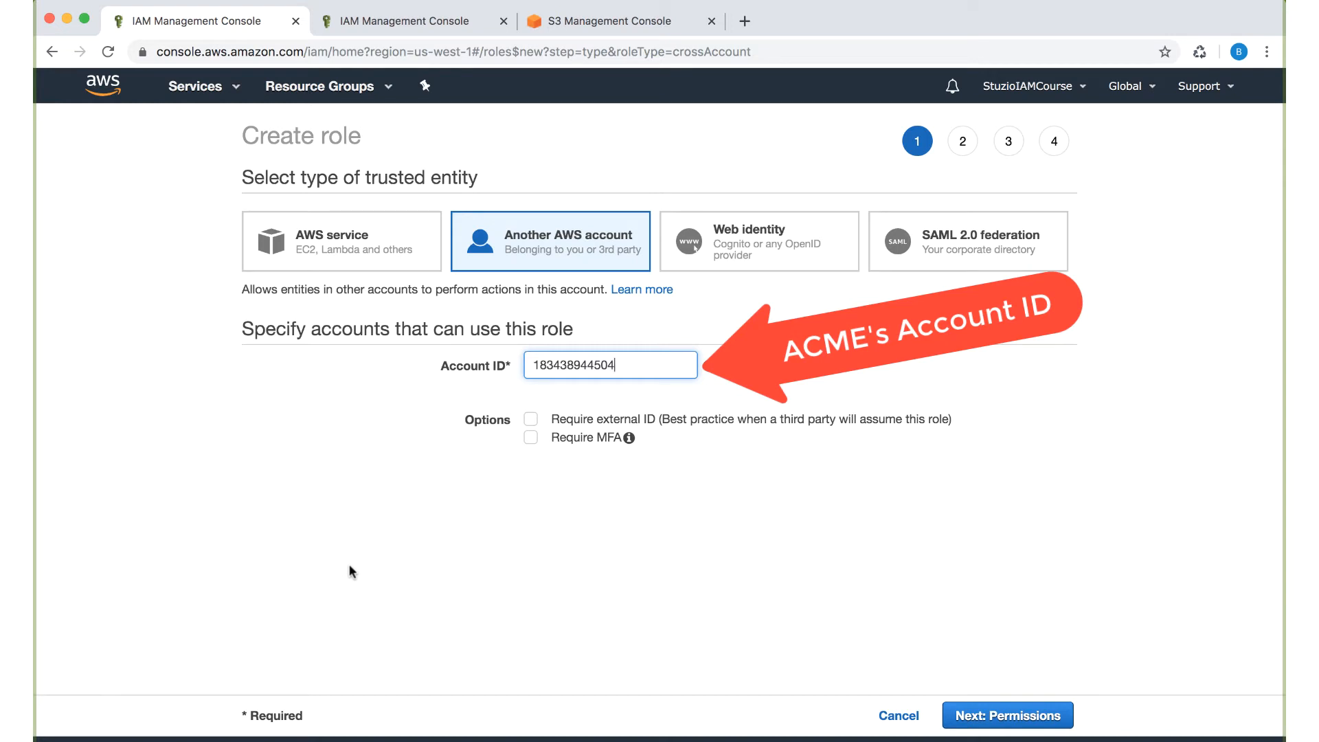
key(Return)
- Filter the permissions policies by "stuzi", attach StuzioProjectXPolicy to the new role, and check its JSON before continuing to tags
click(446, 294)
text(stuzi)
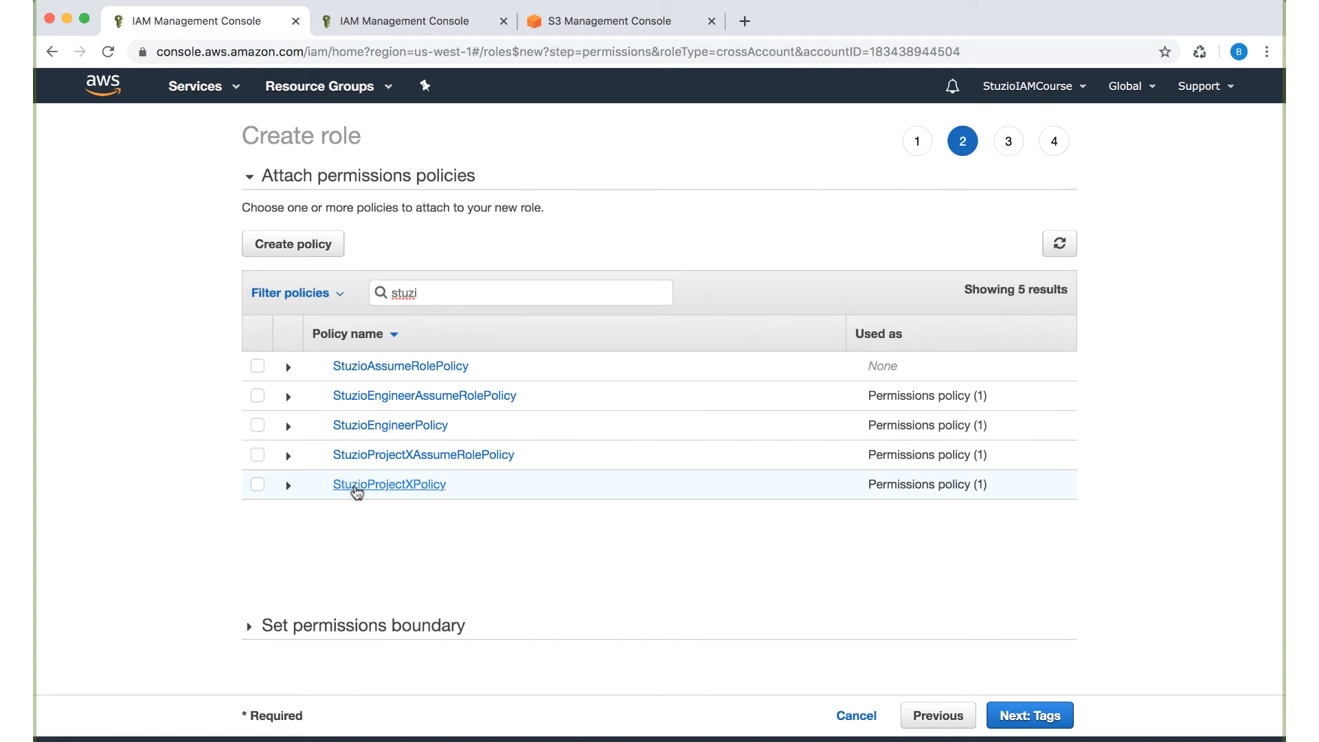
click(257, 484)
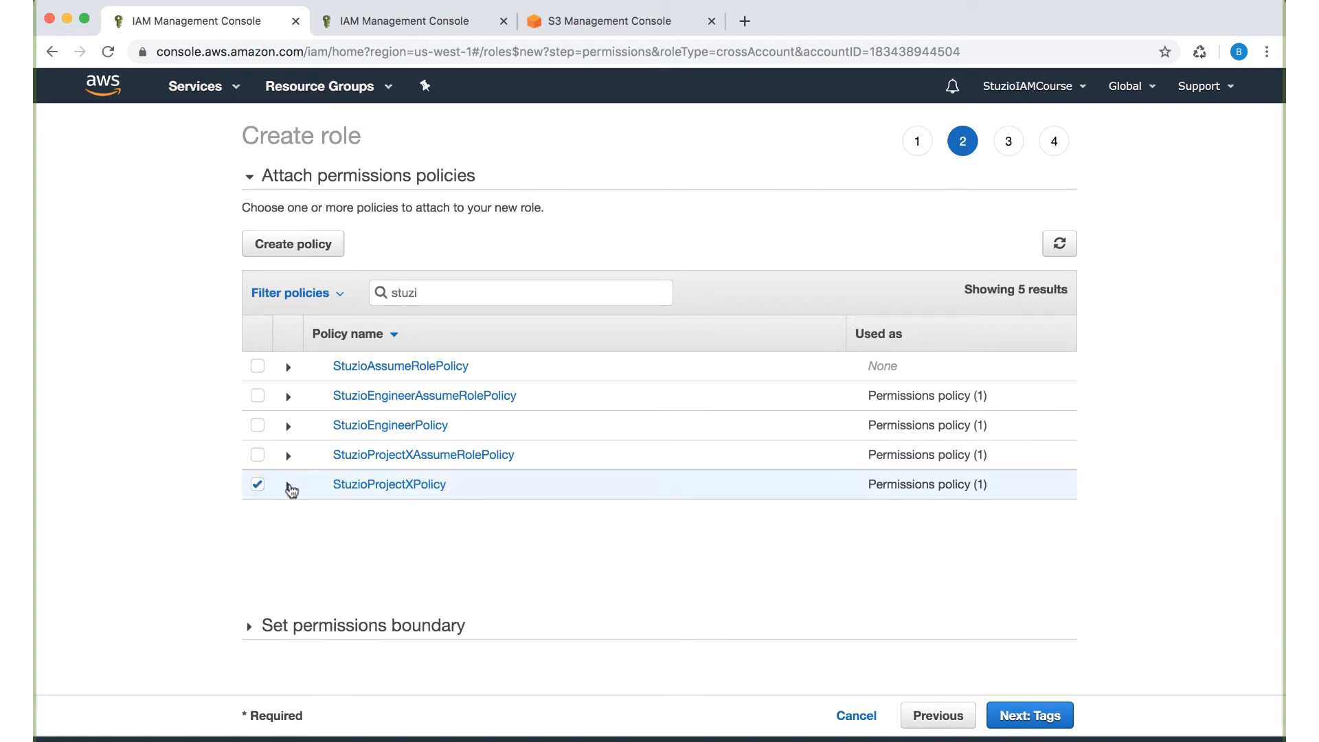
click(289, 485)
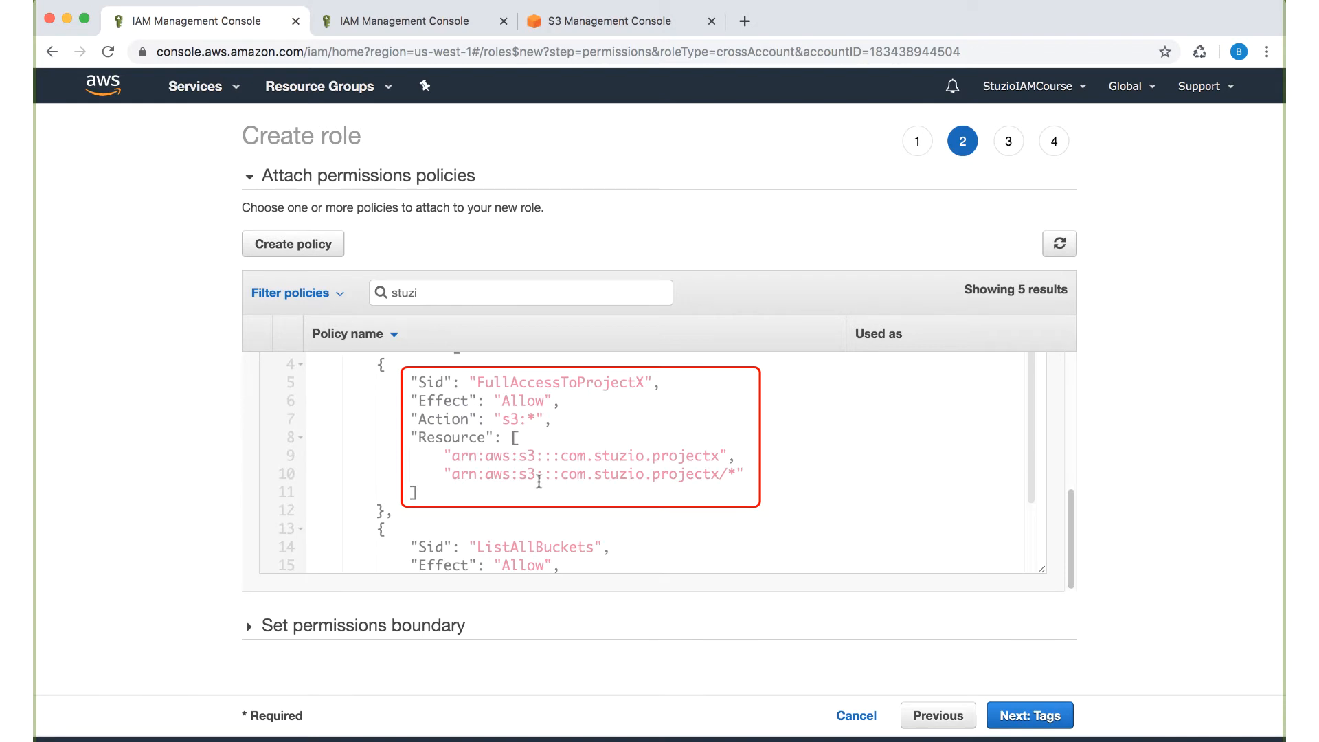
click(1030, 716)
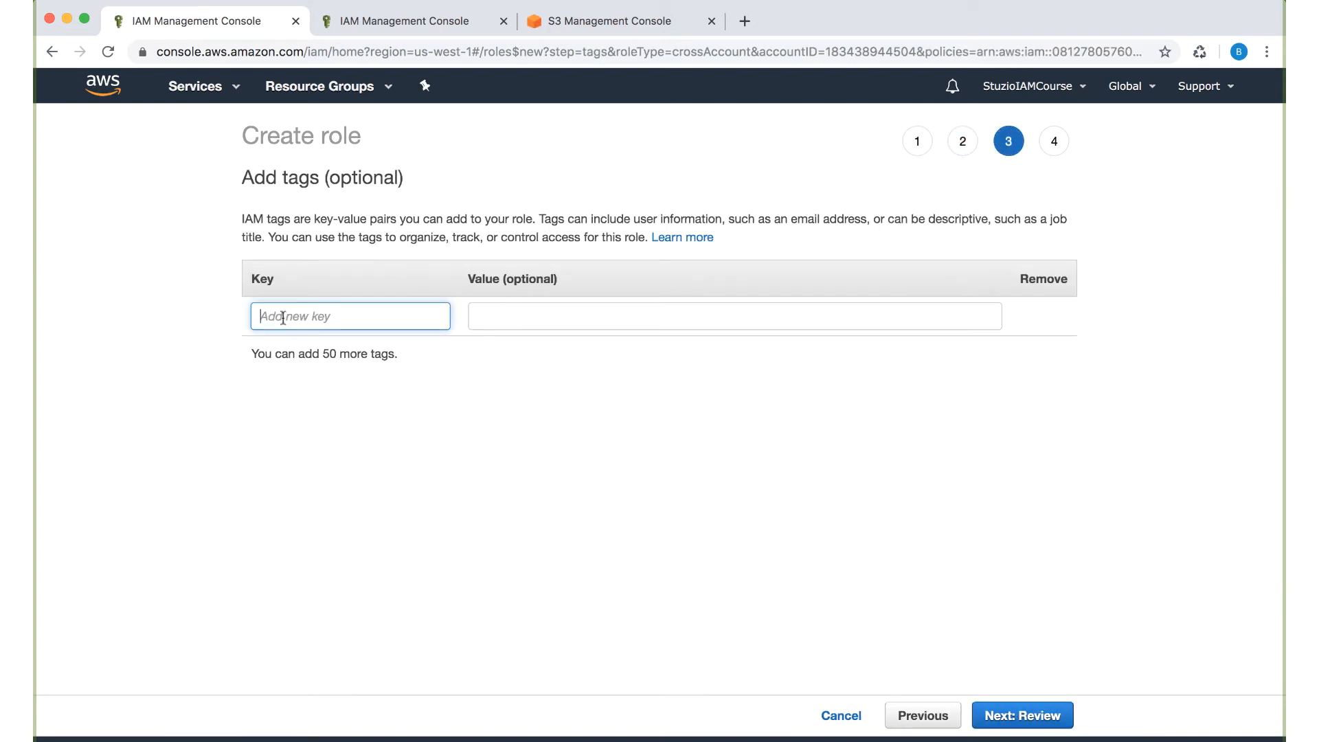
- Skip tags and create the role as StuzioAcmeConsultantRole with the description "Role for external ACME consultants working on Project X"
click(1018, 714)
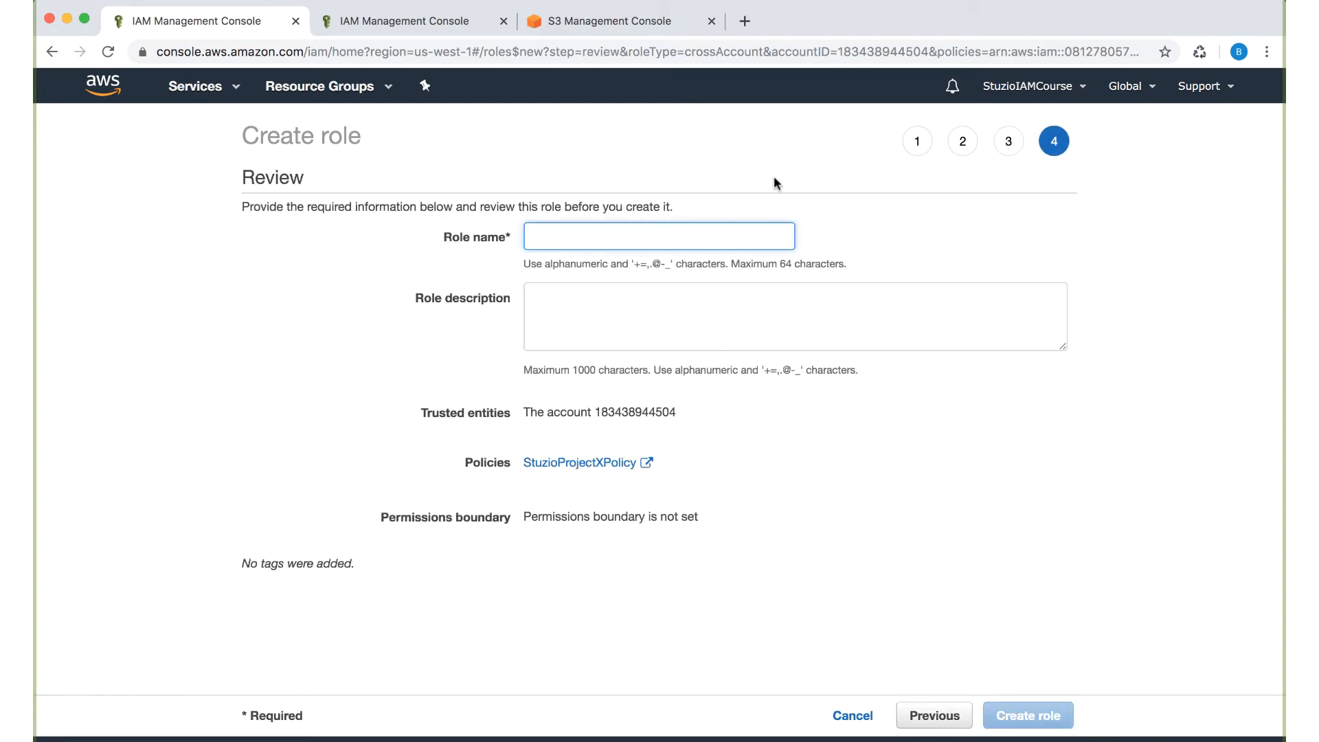
text(StuzioAcmeConsultantRole)
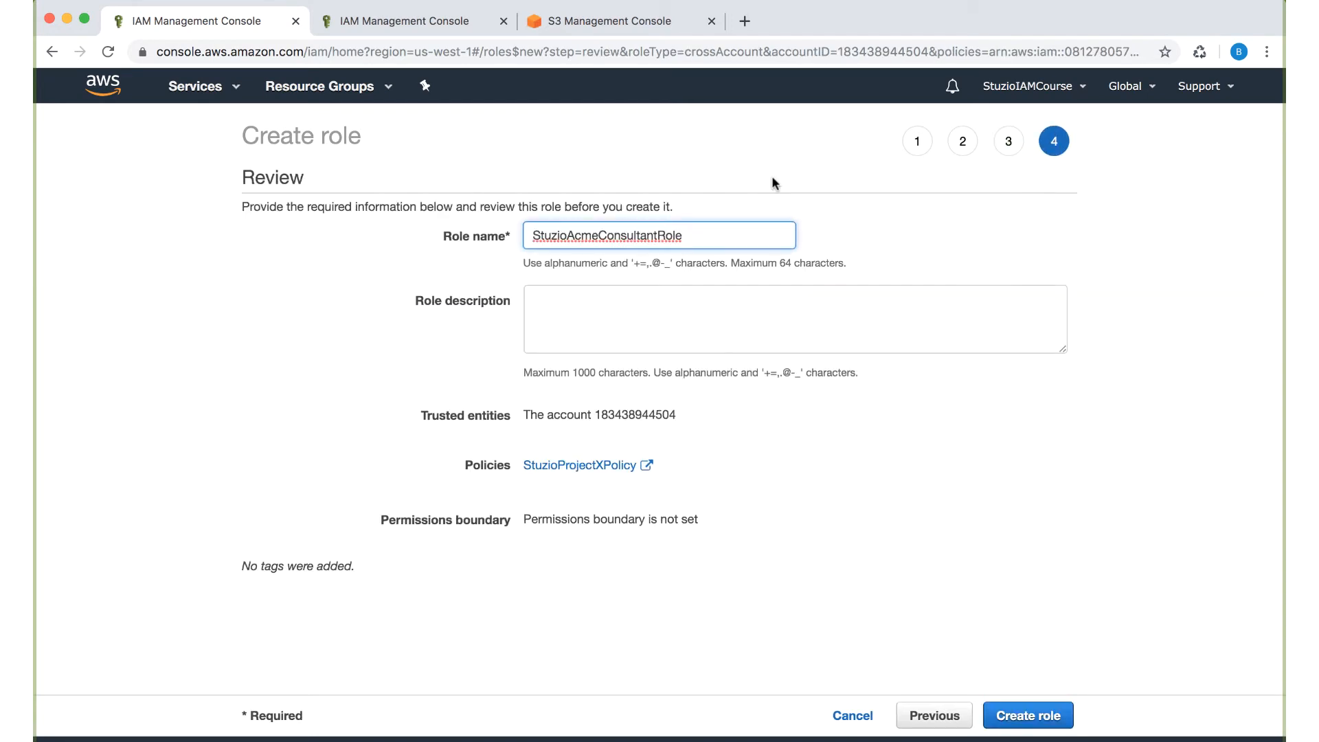
click(657, 319)
text(Role for external ACME consultants working on Project X)
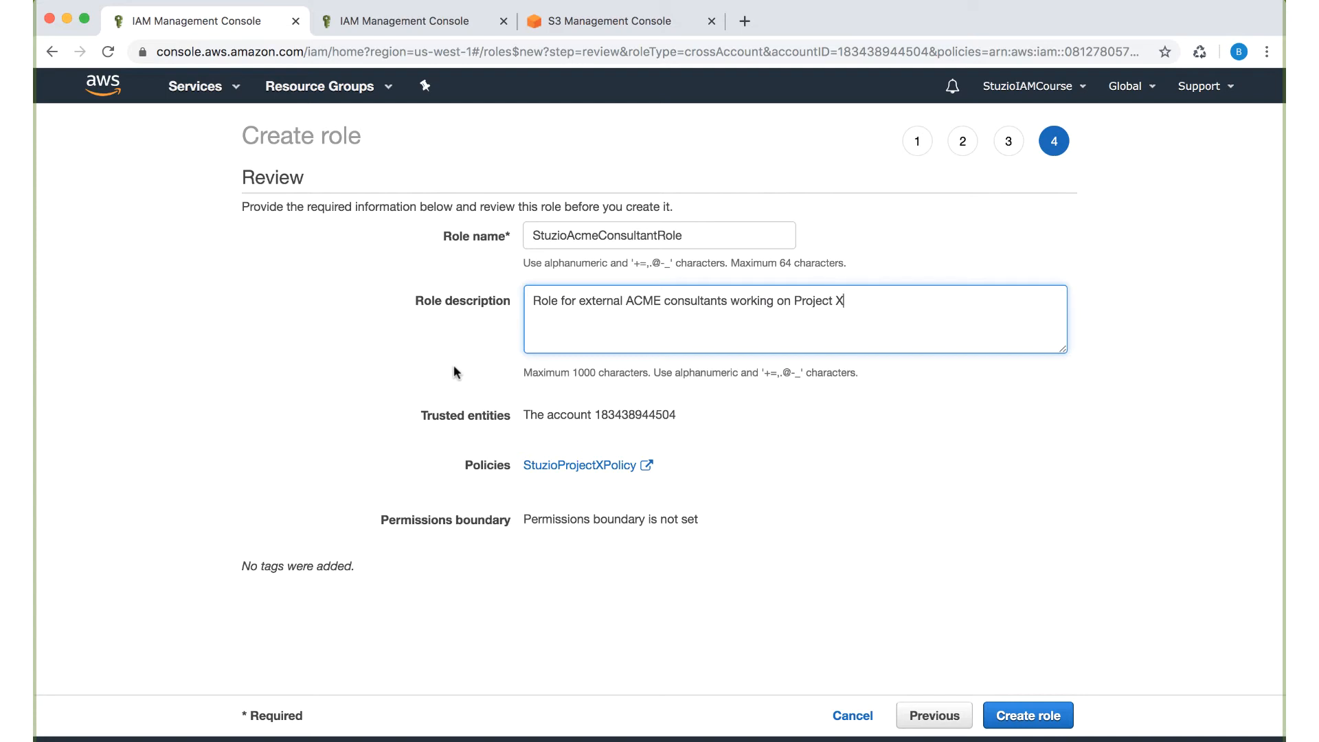
click(1009, 713)
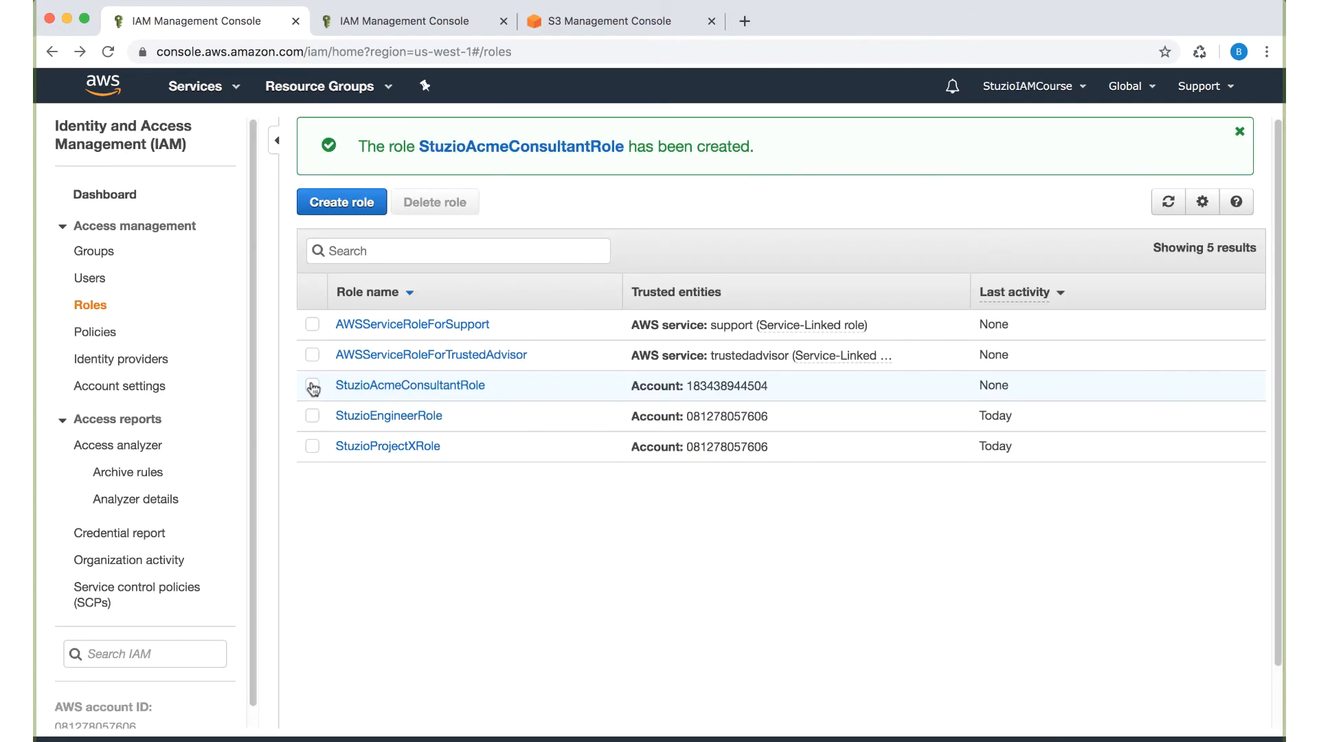
- Open StuzioAcmeConsultantRole and examine its trust relationship for the accounts allowed to assume it
click(313, 386)
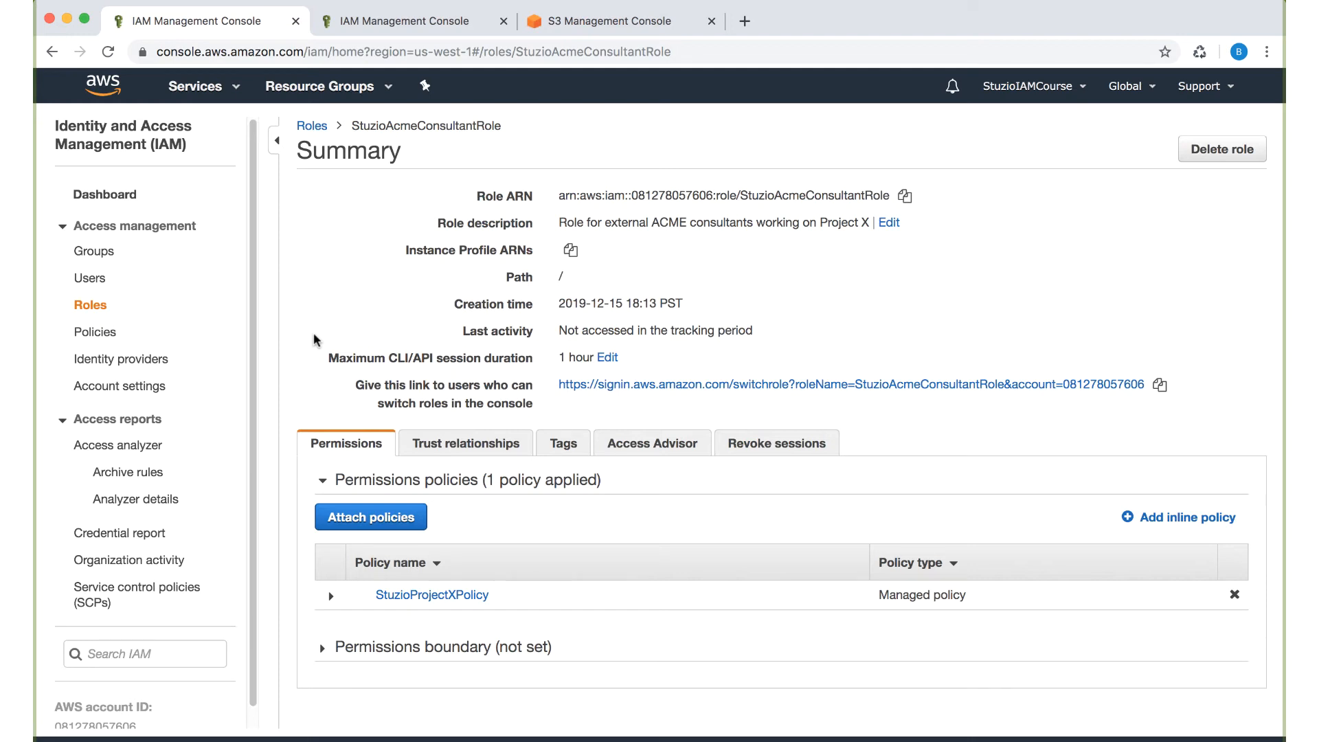
click(457, 448)
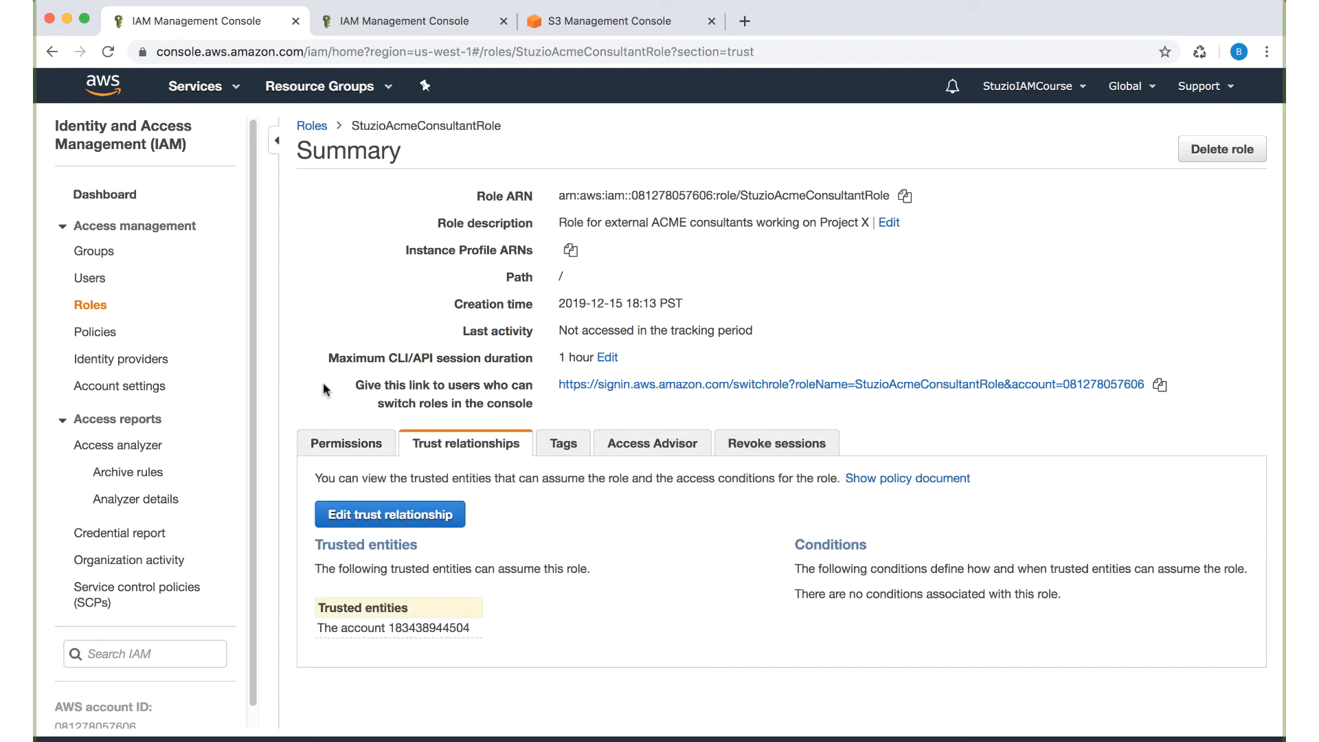
click(408, 519)
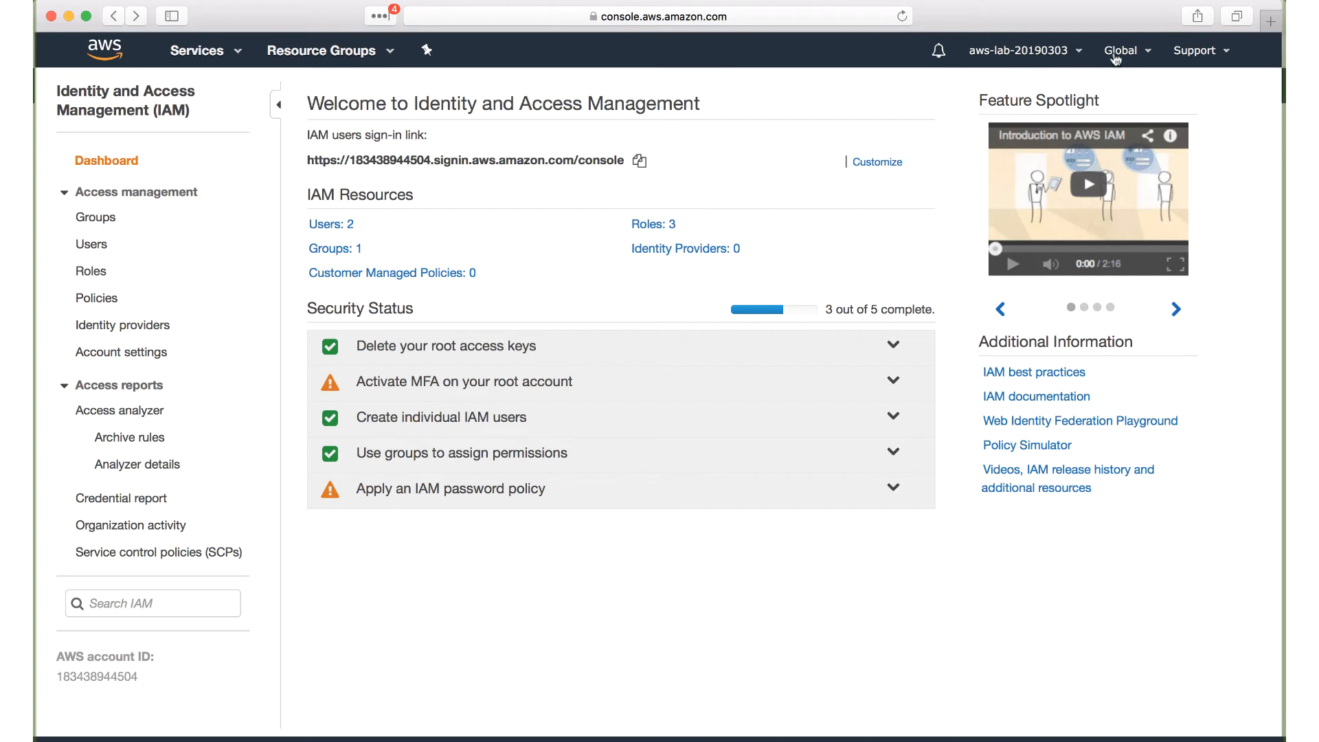
- Look up the ACME account number in the Support Center, then return to the IAM dashboard
click(1198, 51)
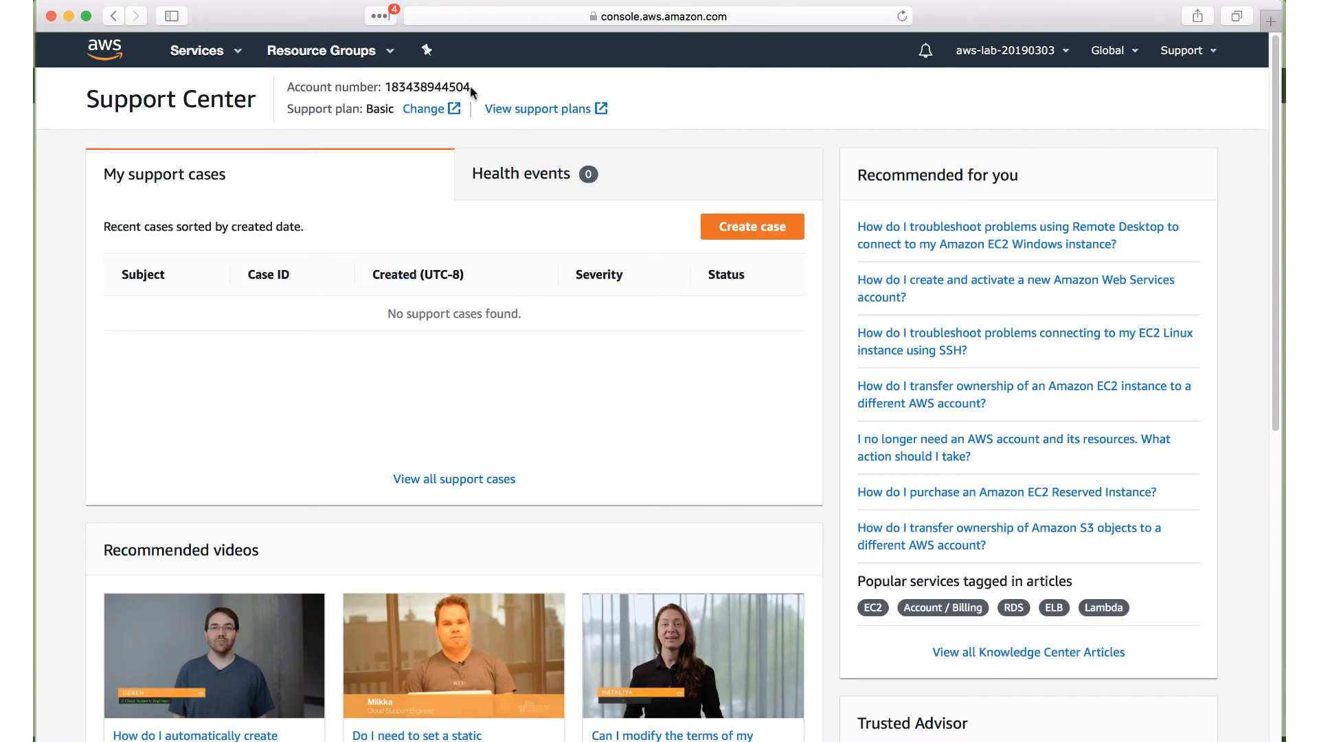
drag(471, 87, 382, 88)
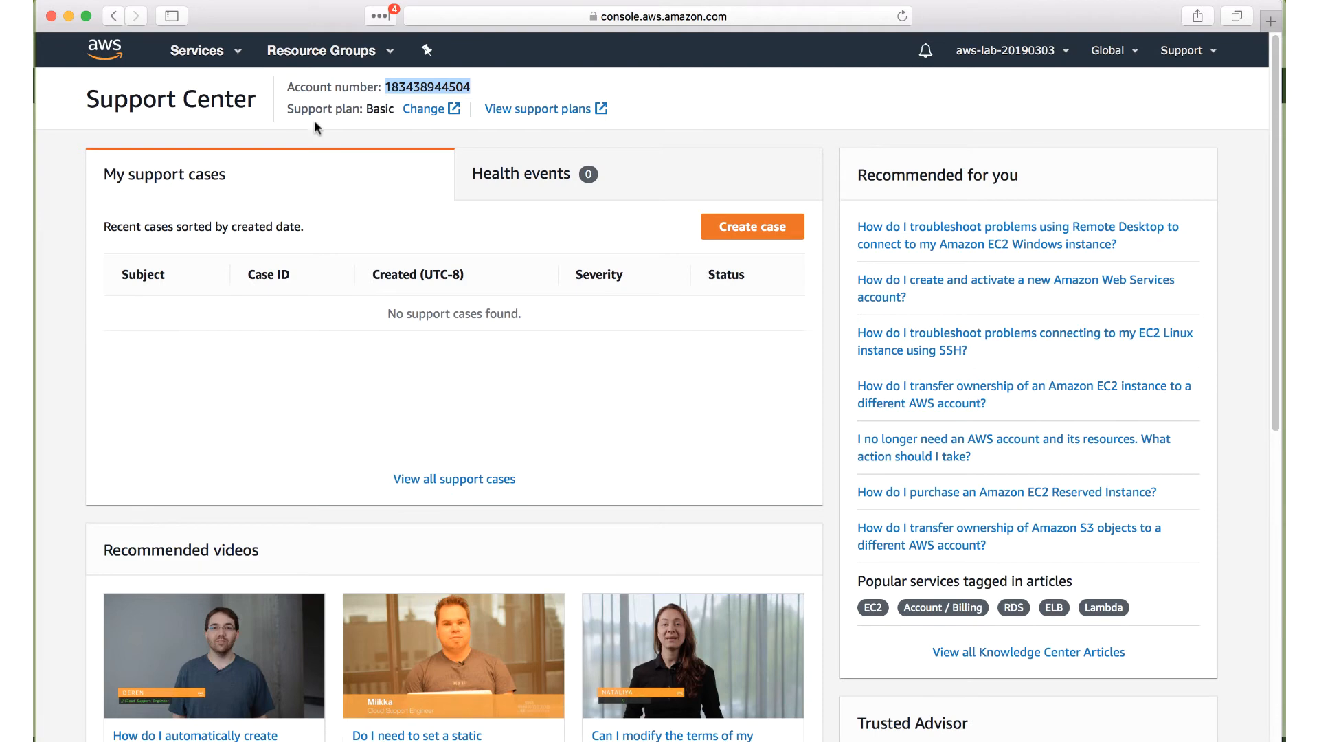
click(113, 15)
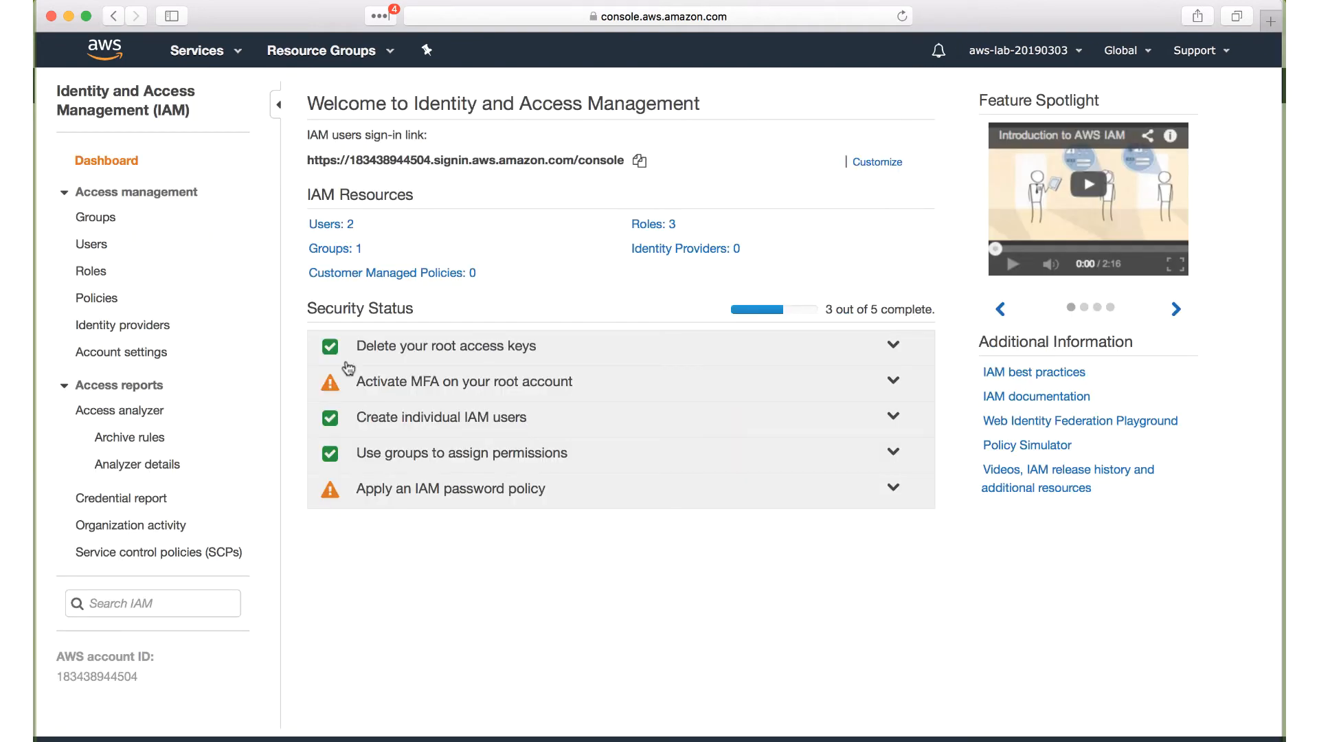
- Open the non-admin IAM user in the ACME account and check its permissions and group membership
click(333, 223)
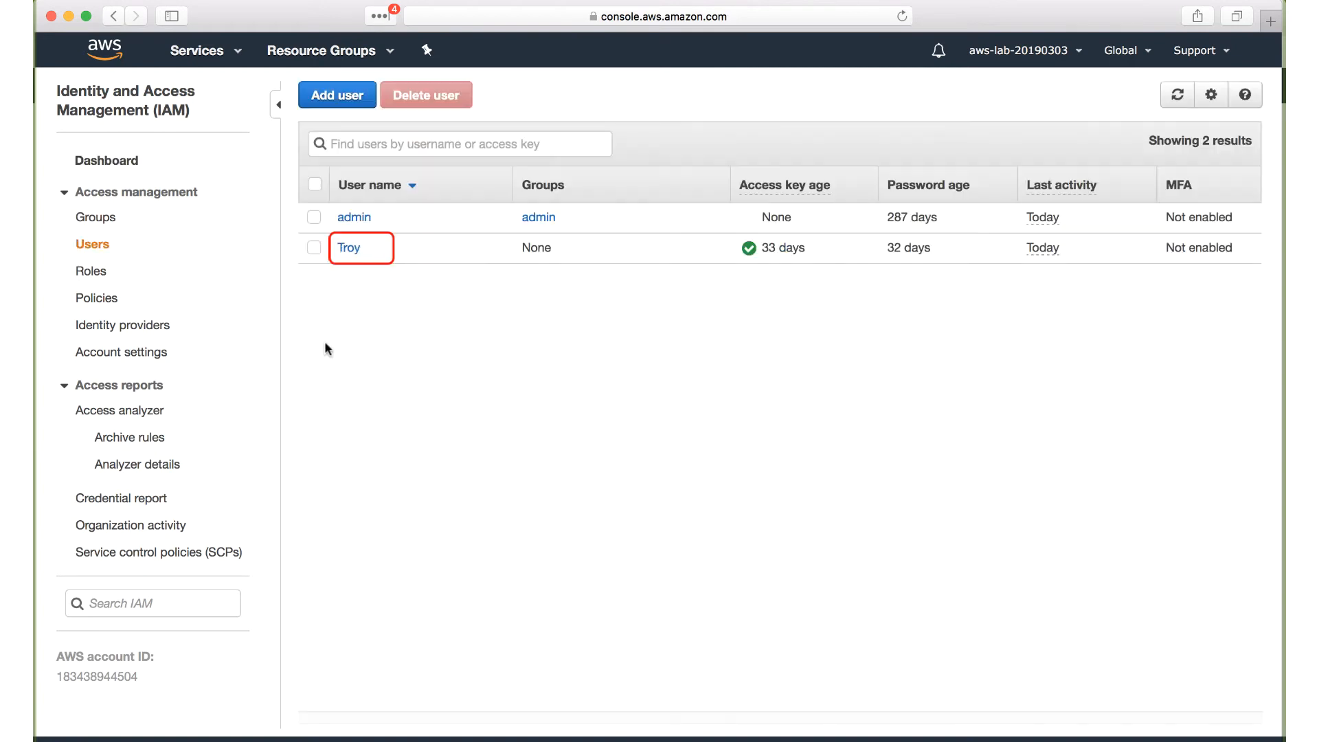
click(348, 249)
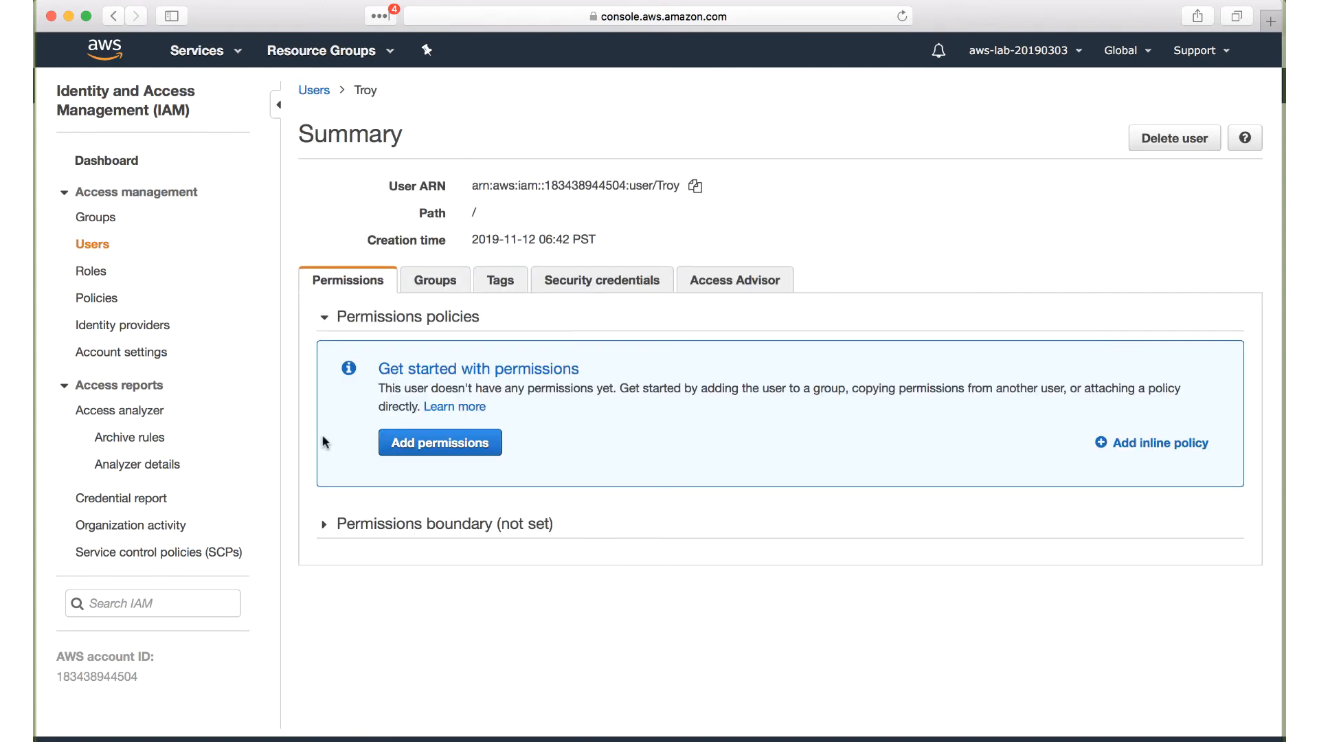
click(425, 284)
click(350, 282)
- Start a new policy and replace its JSON with a StuzioClientAssumeRolePolicy statement allowing sts:AssumeRole on Stuzio's StuzioAcmeConsultantRole
click(98, 301)
click(347, 97)
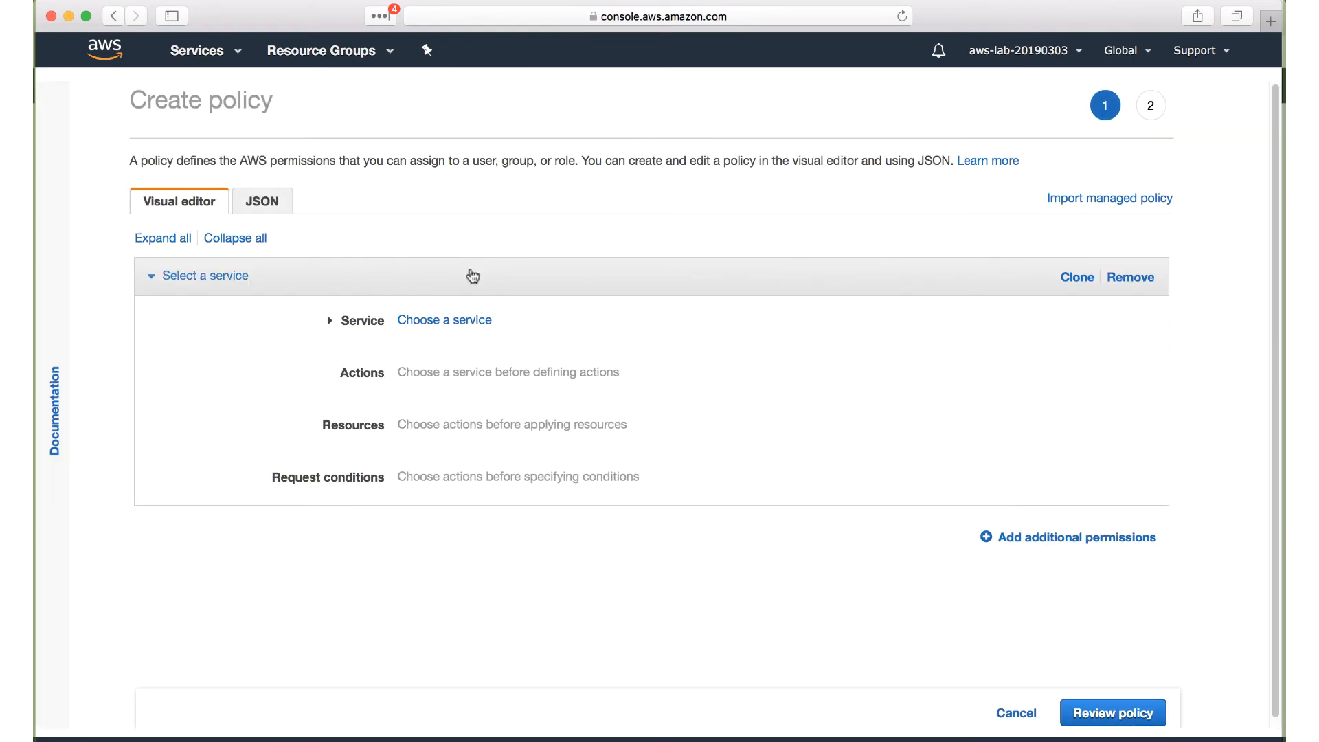
click(261, 201)
key(super+a)
key(BackSpace)
key(super+v)
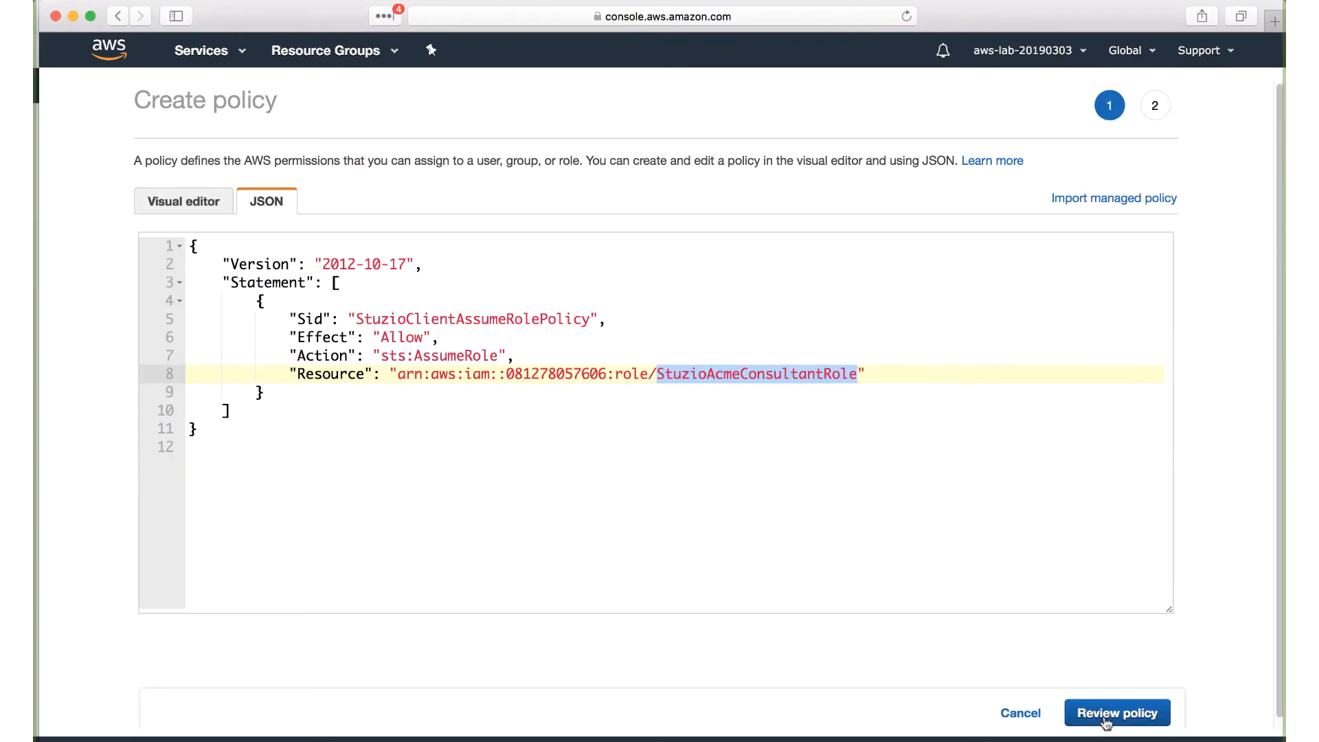
- Review the policy, name it AcmeClientAssumeRolePolicy, and create it
click(1113, 713)
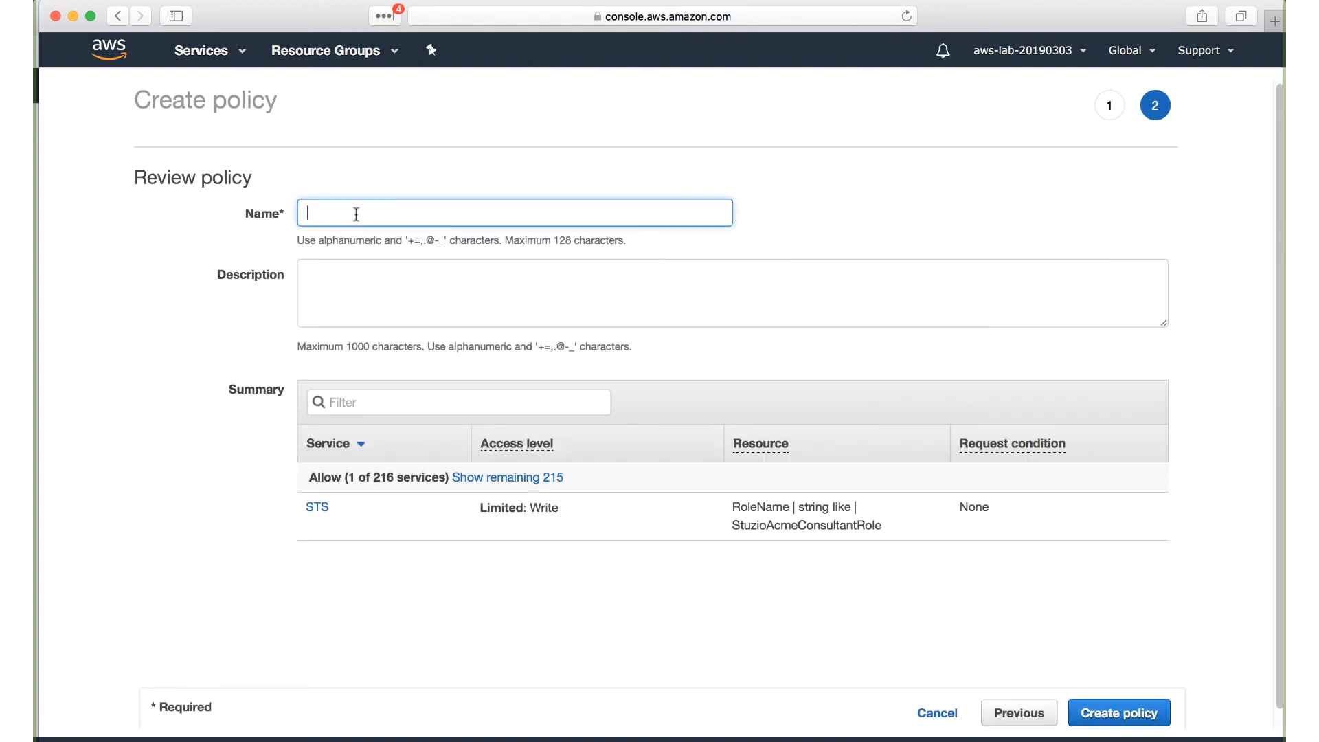
text(AcmeClientAssumeRolePolicy)
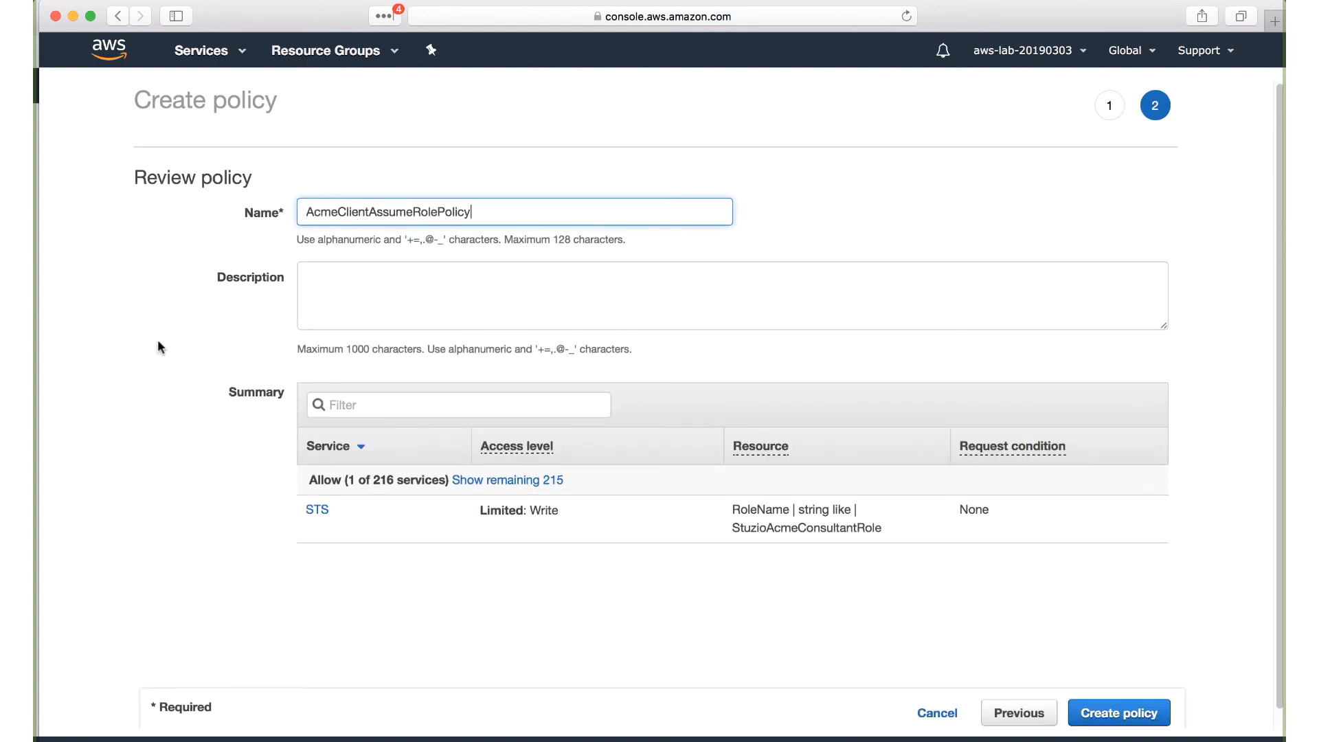
click(1116, 713)
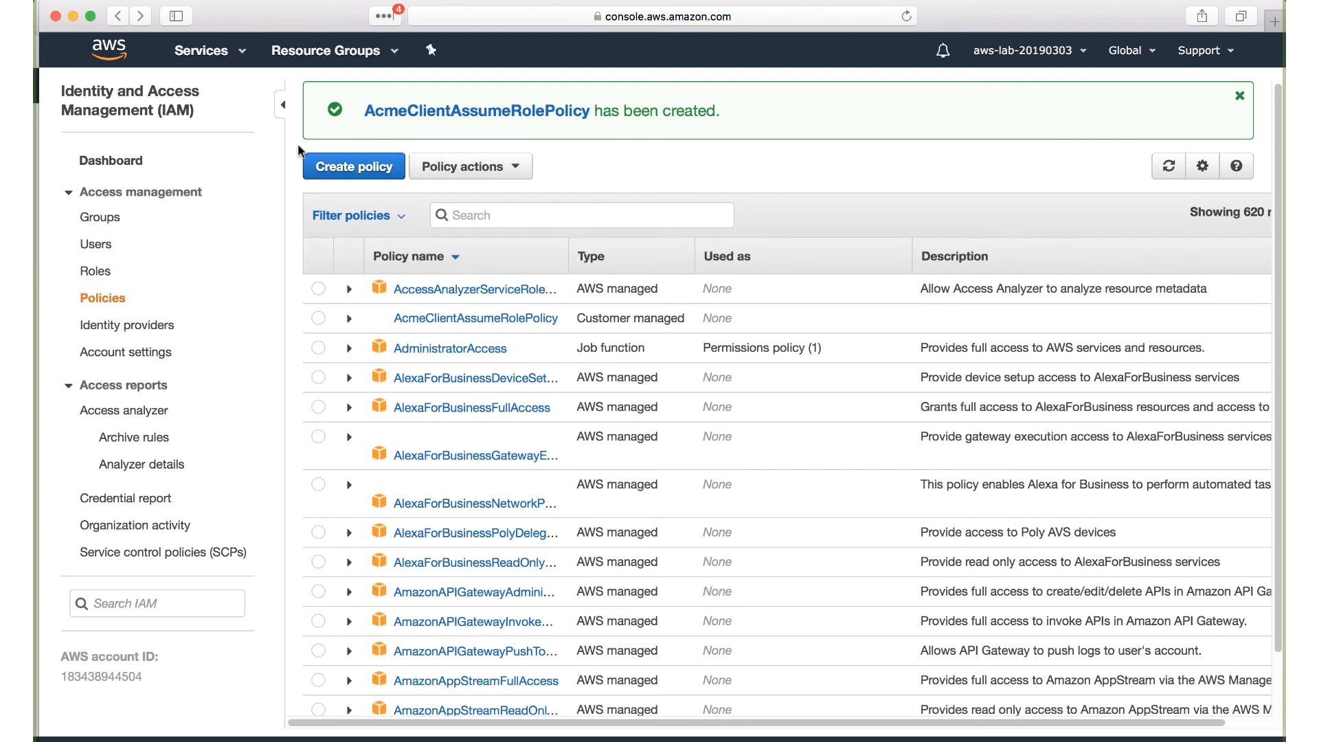
- Attach AcmeClientAssumeRolePolicy directly to the non-admin IAM user, finding it with "acme", and inspect the attached policy's JSON
click(95, 244)
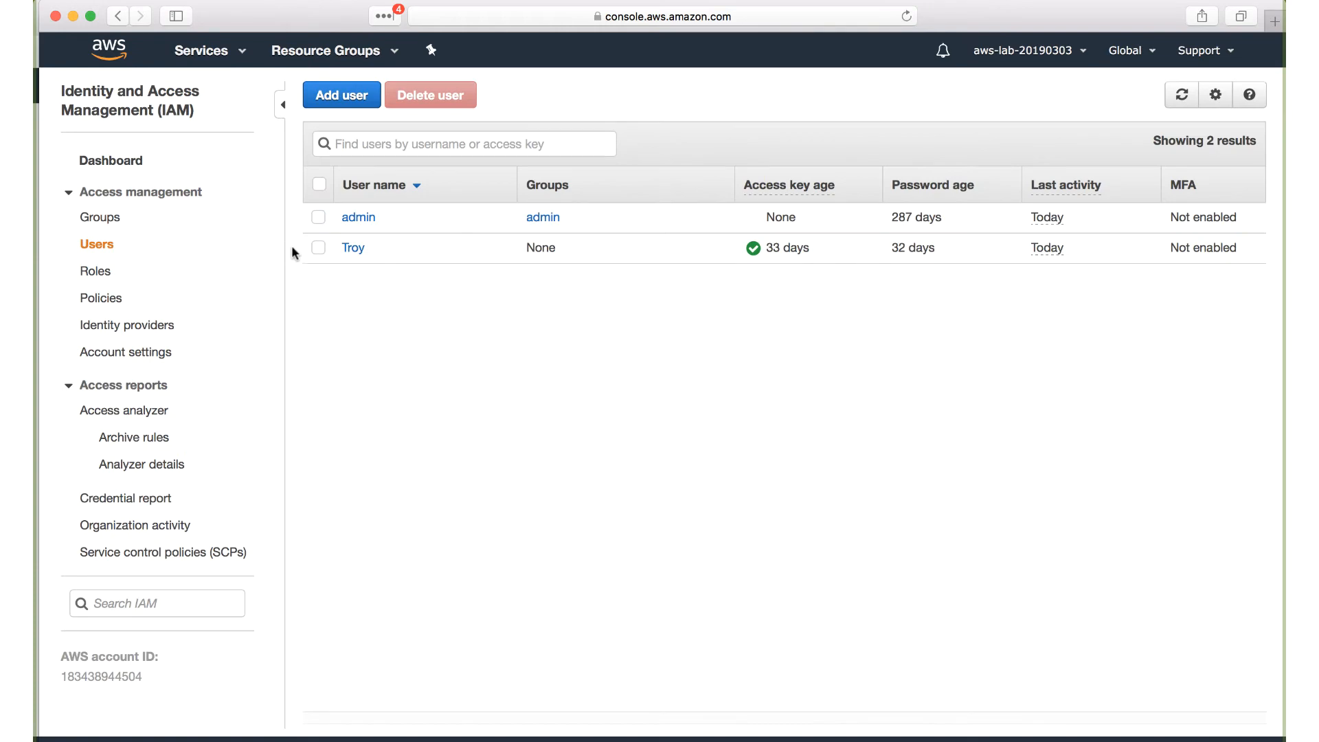
click(353, 248)
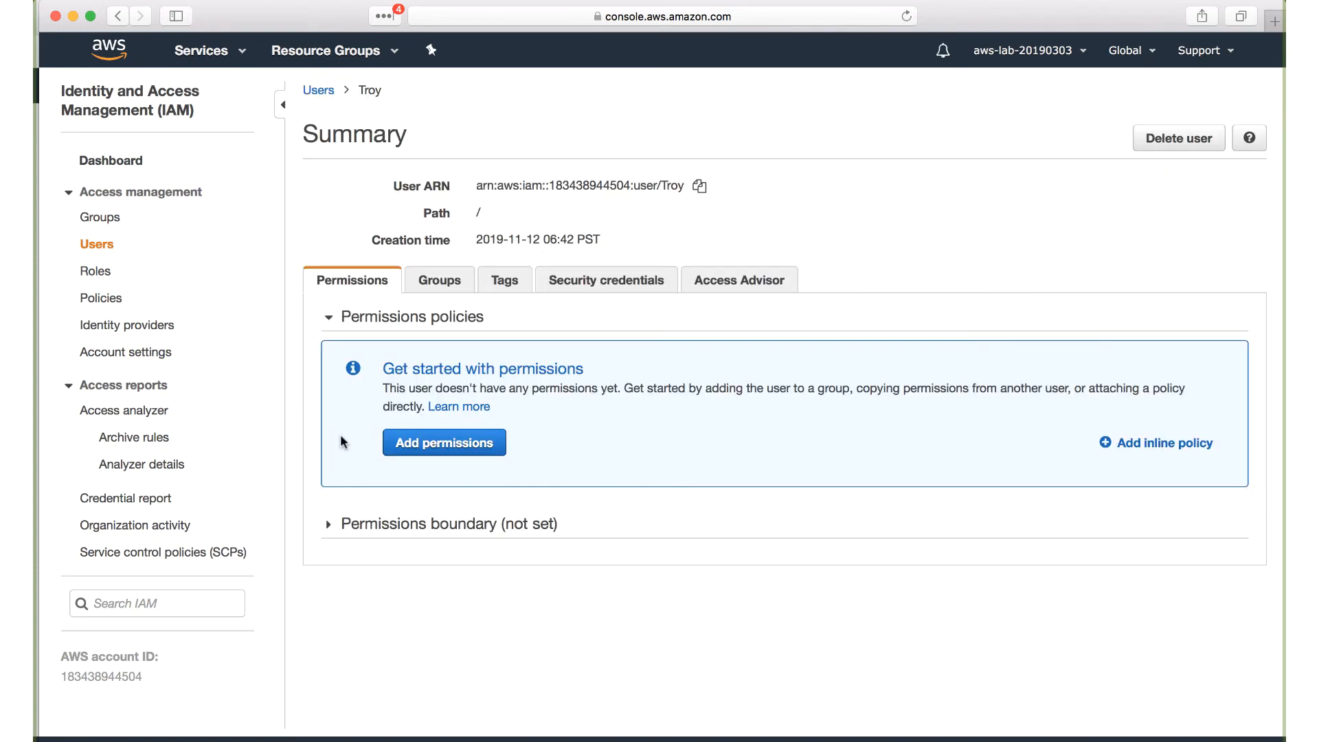
click(448, 442)
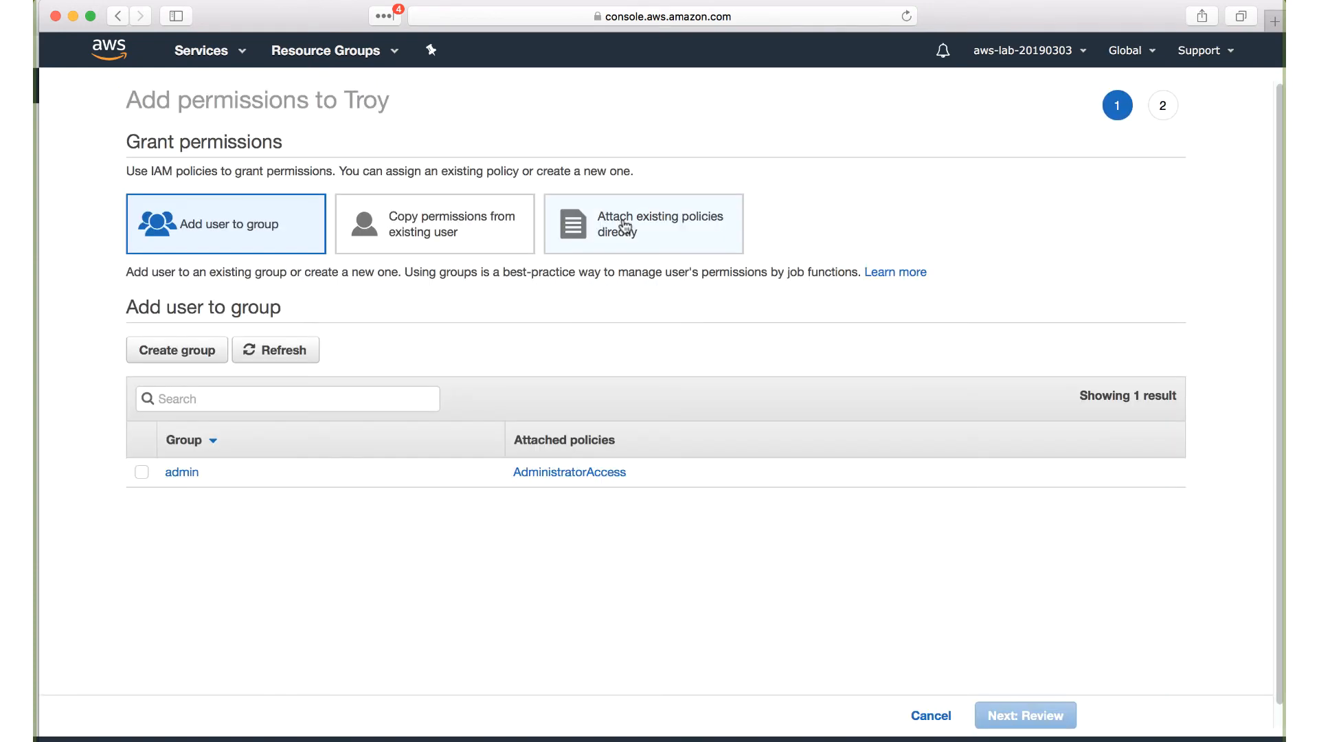
click(644, 224)
text(acme)
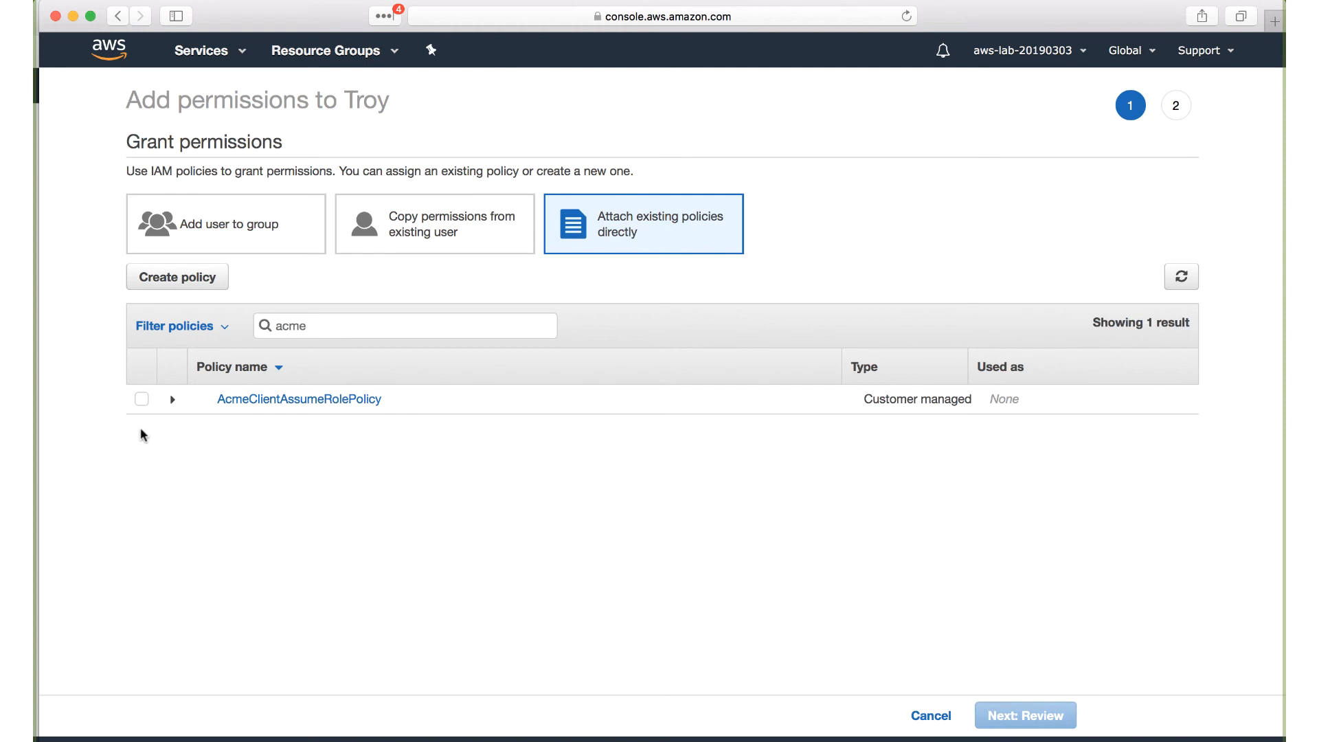
click(1030, 715)
click(1026, 715)
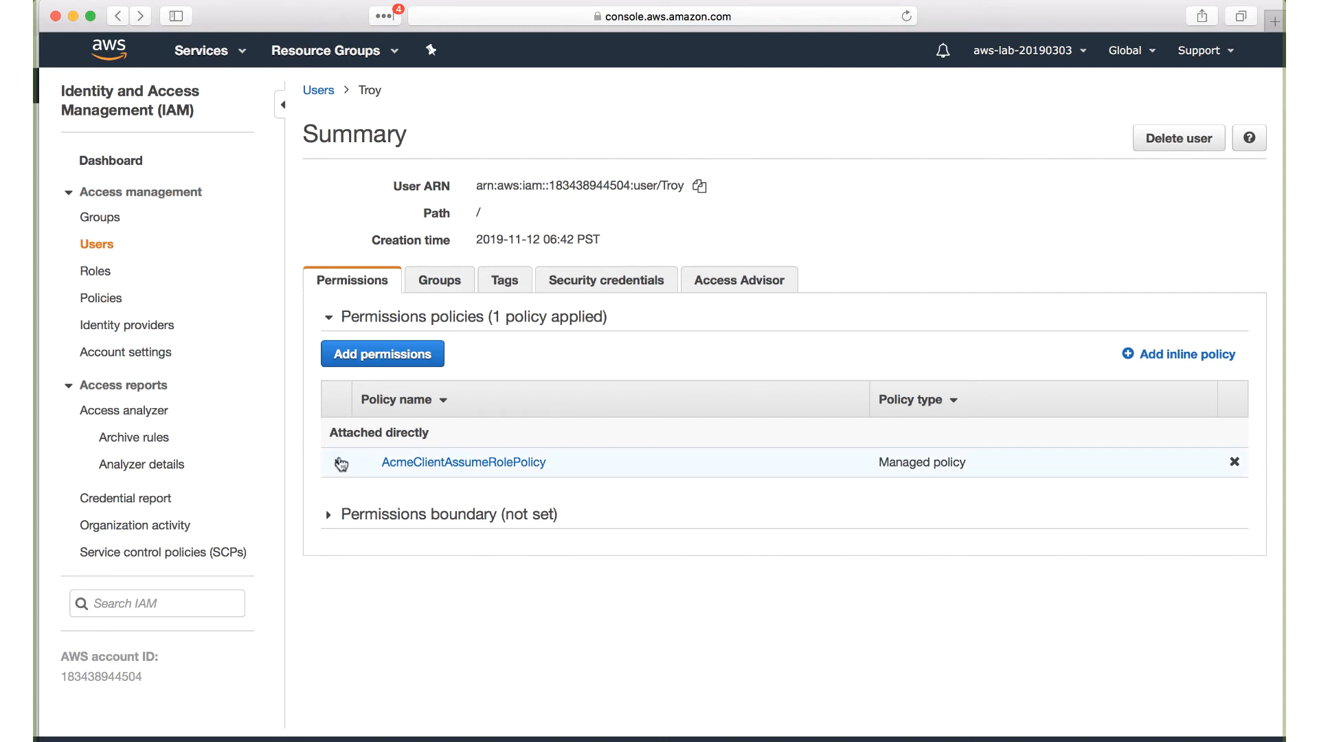
click(337, 462)
scroll(363, 462, down, 3)
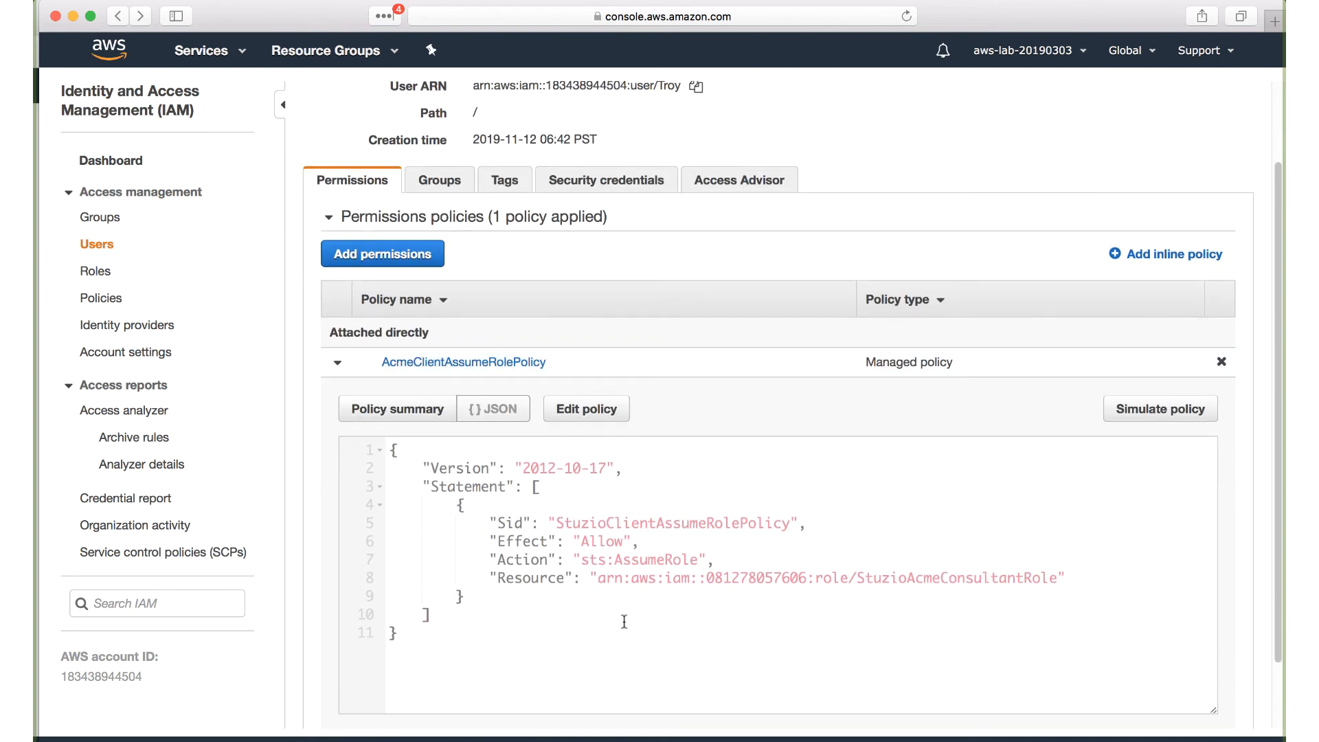
- Submit the ACME account sign-in for the non-admin IAM user and open S3 to check bucket access
key(super+Tab)
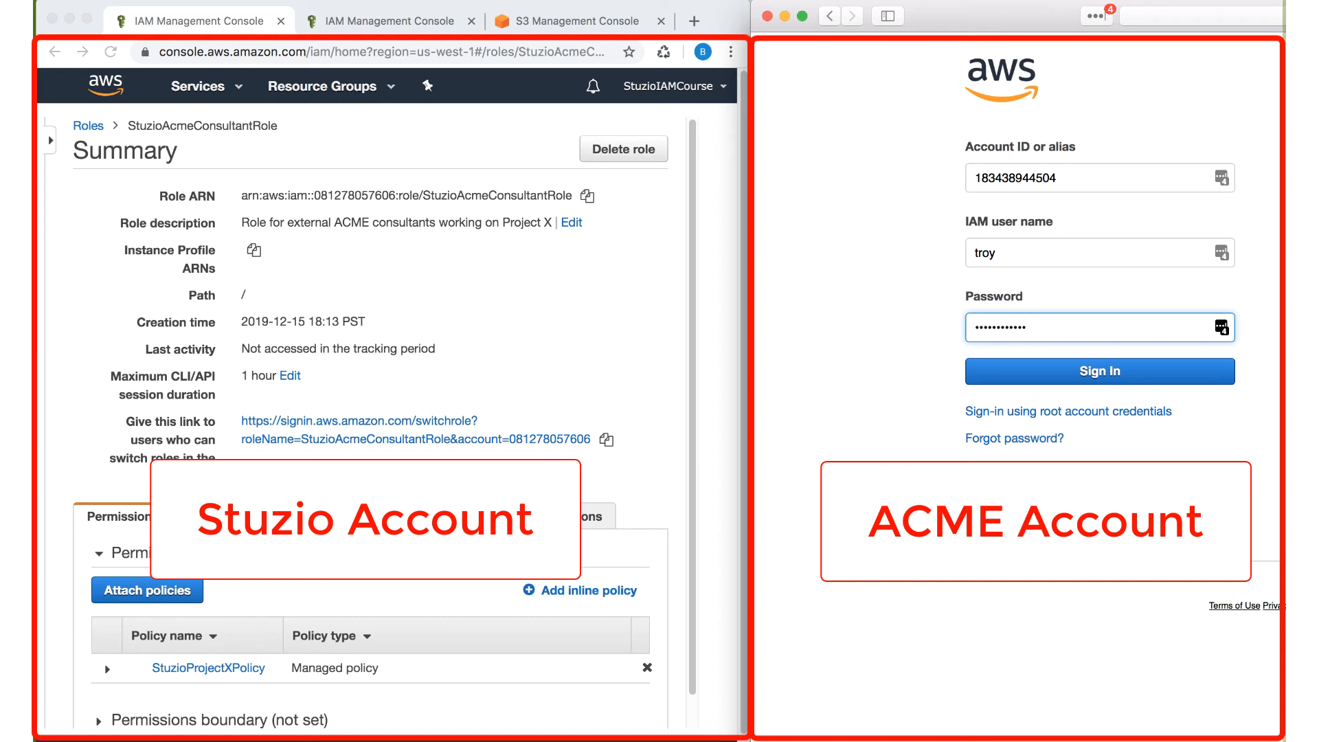
key(Return)
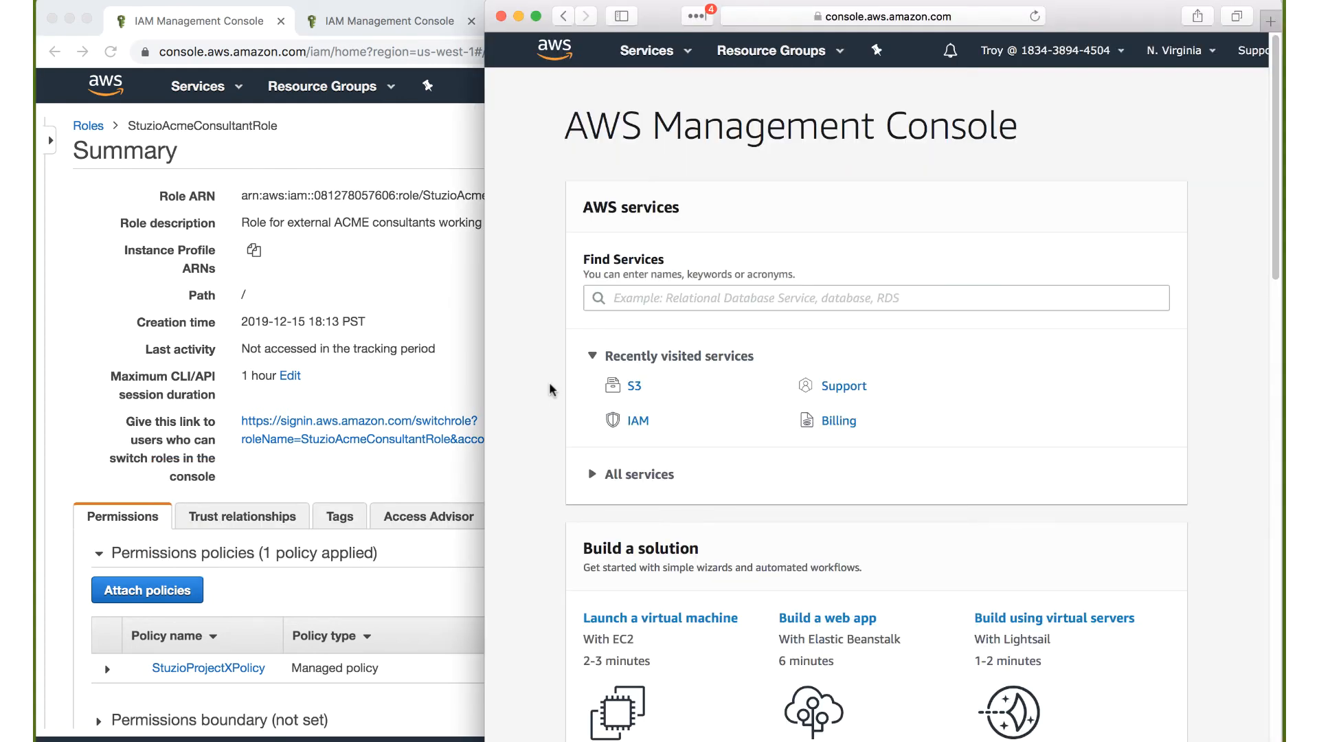
click(632, 386)
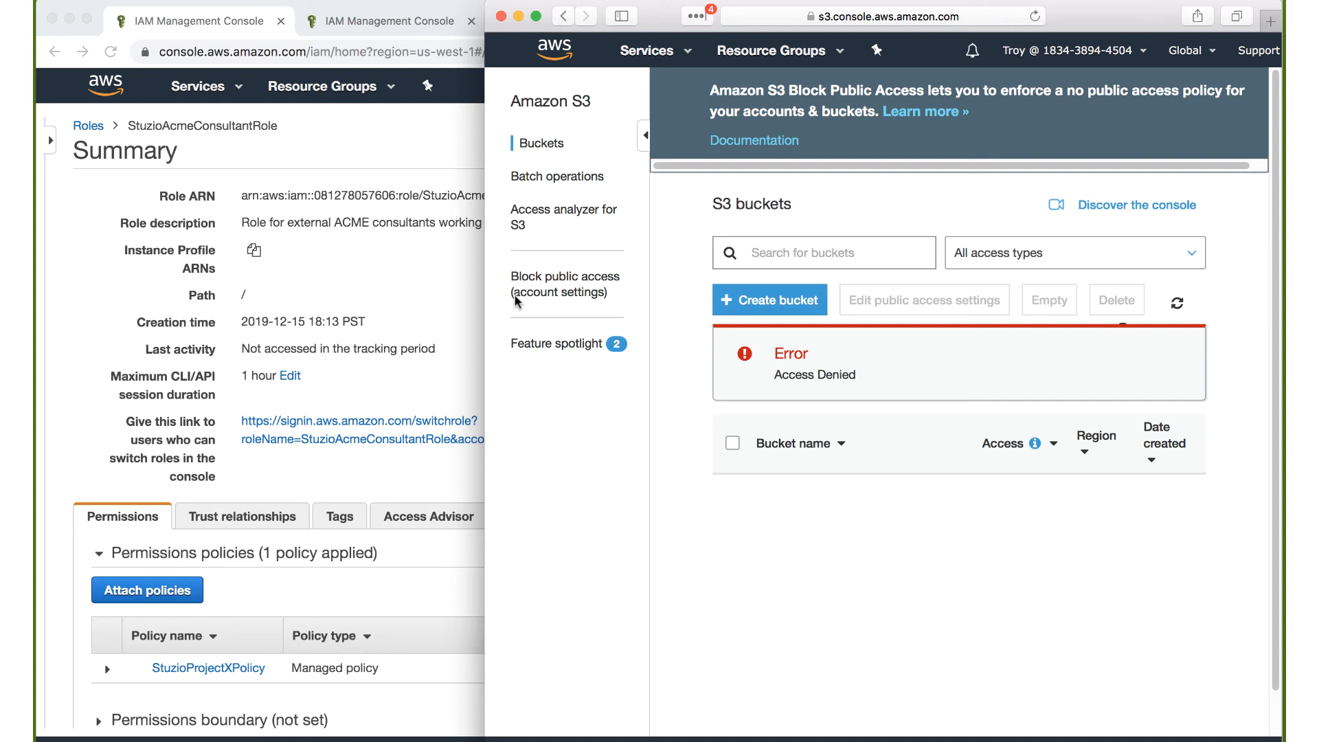
key(super+Tab)
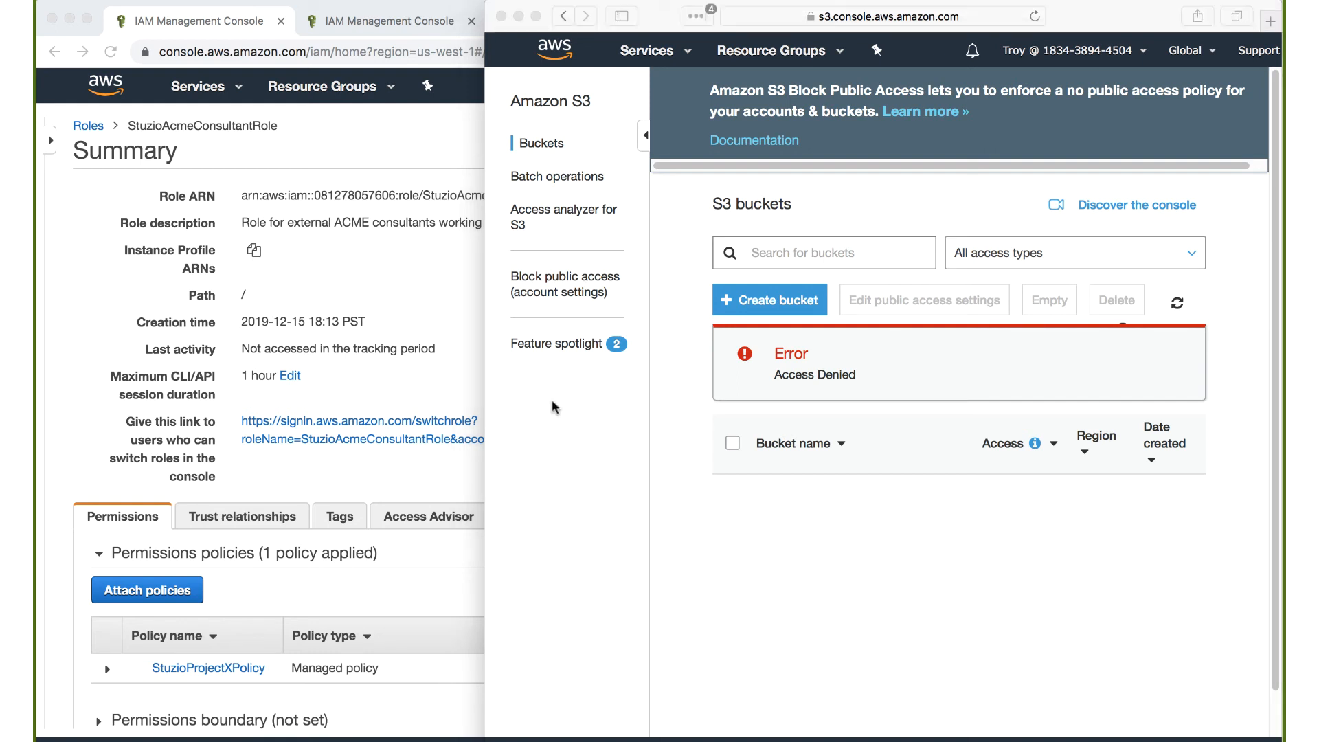
click(555, 407)
click(1067, 50)
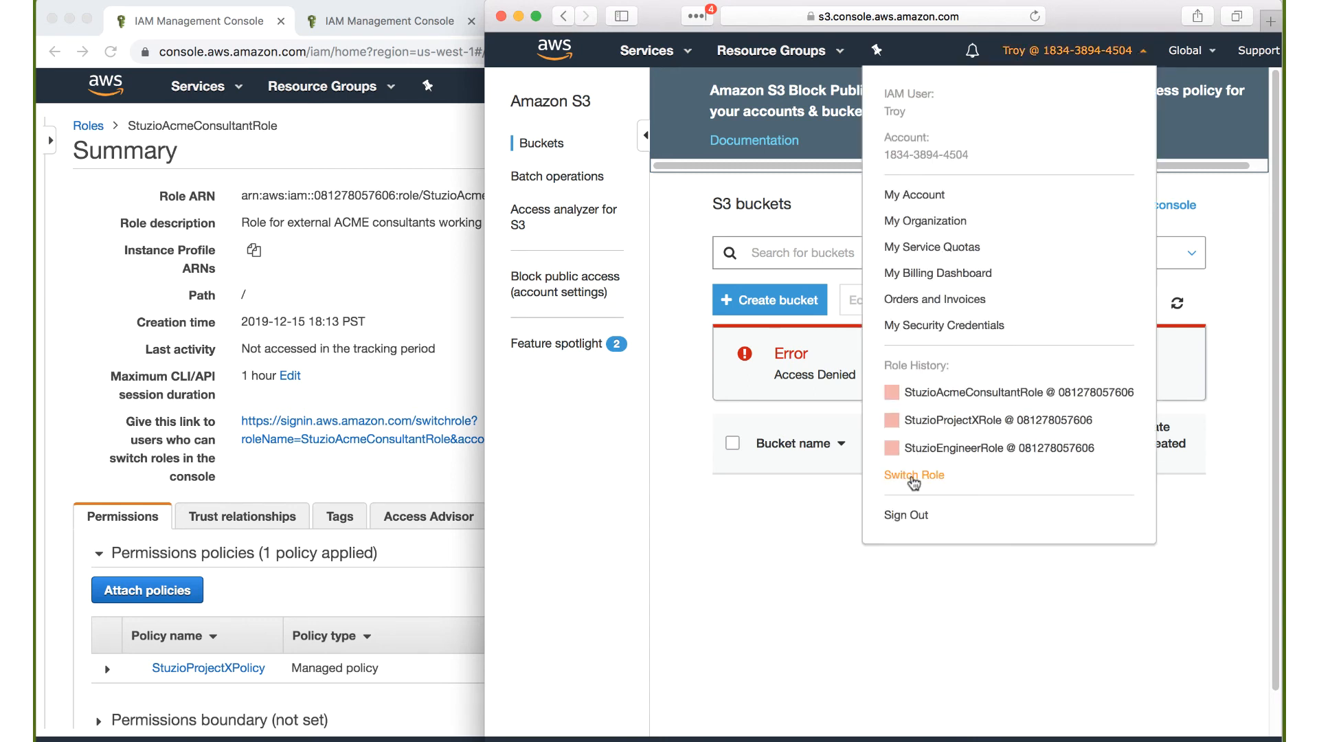
click(914, 475)
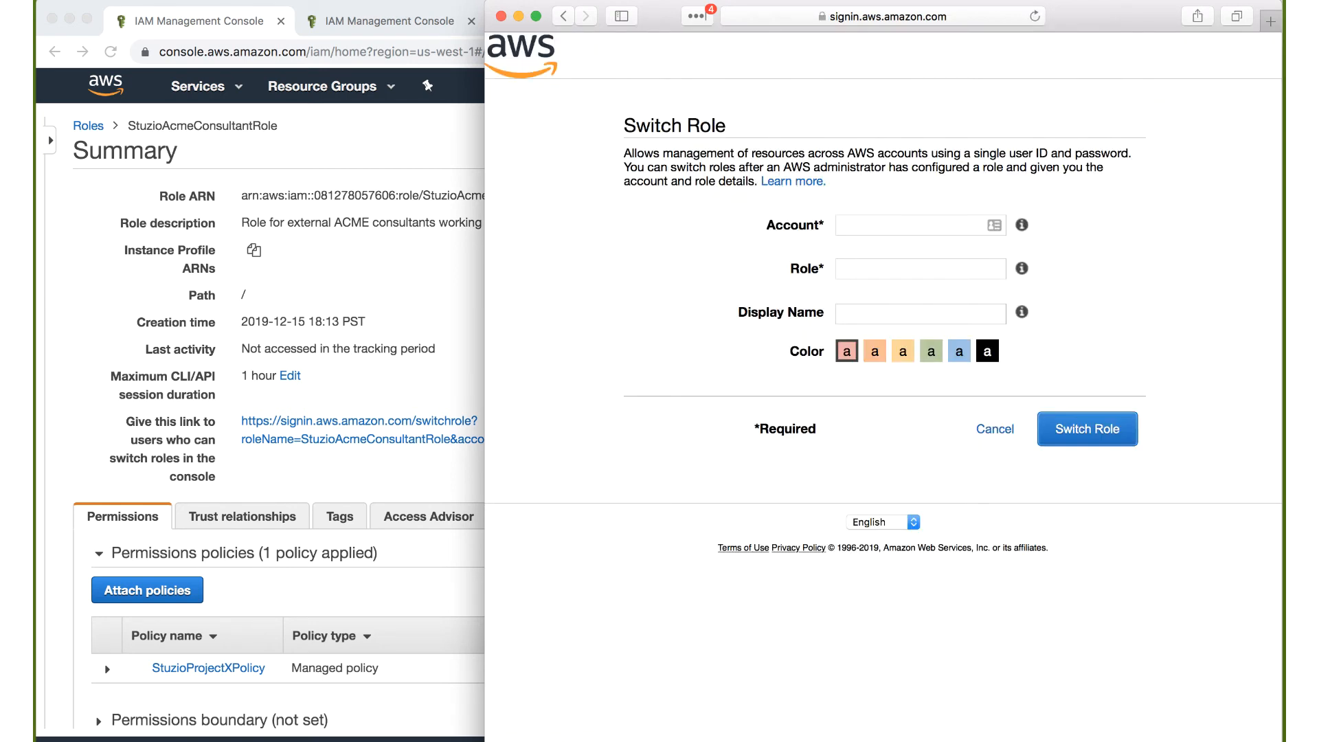
key(super+Tab)
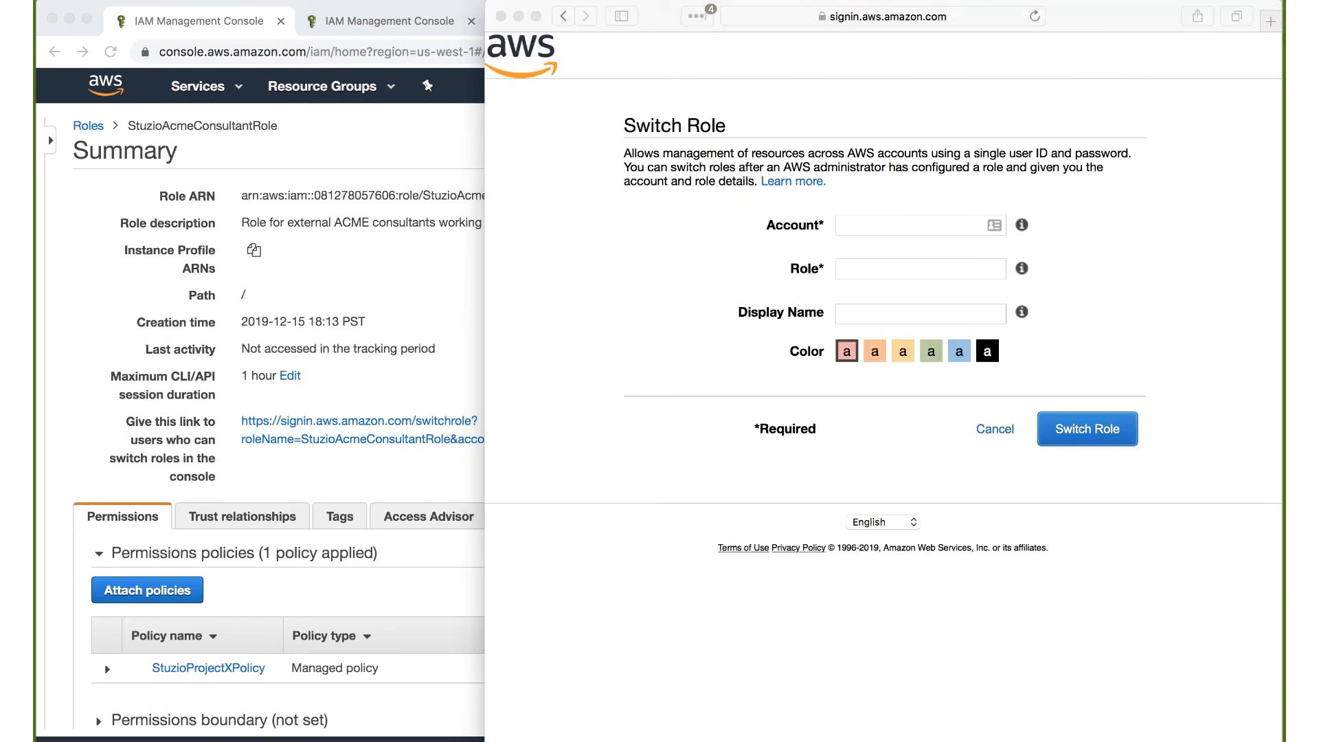
click(865, 226)
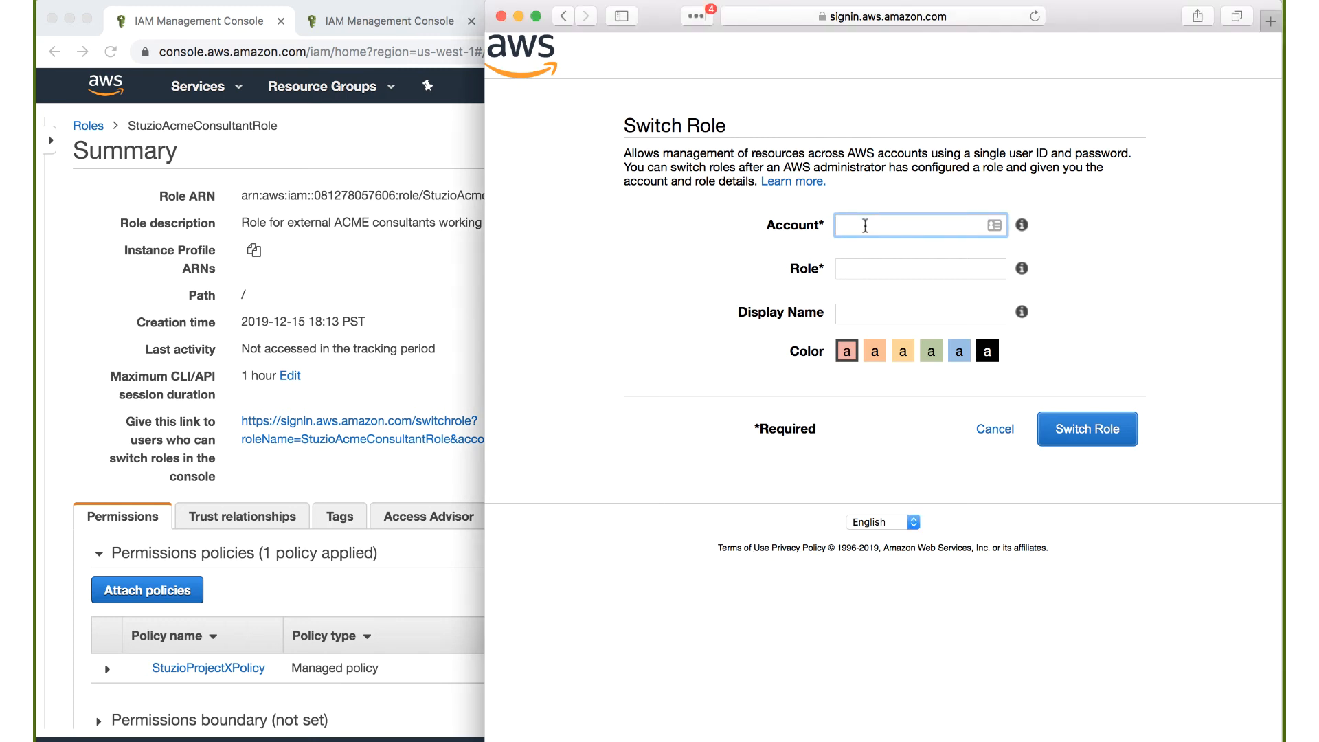
key(super+v)
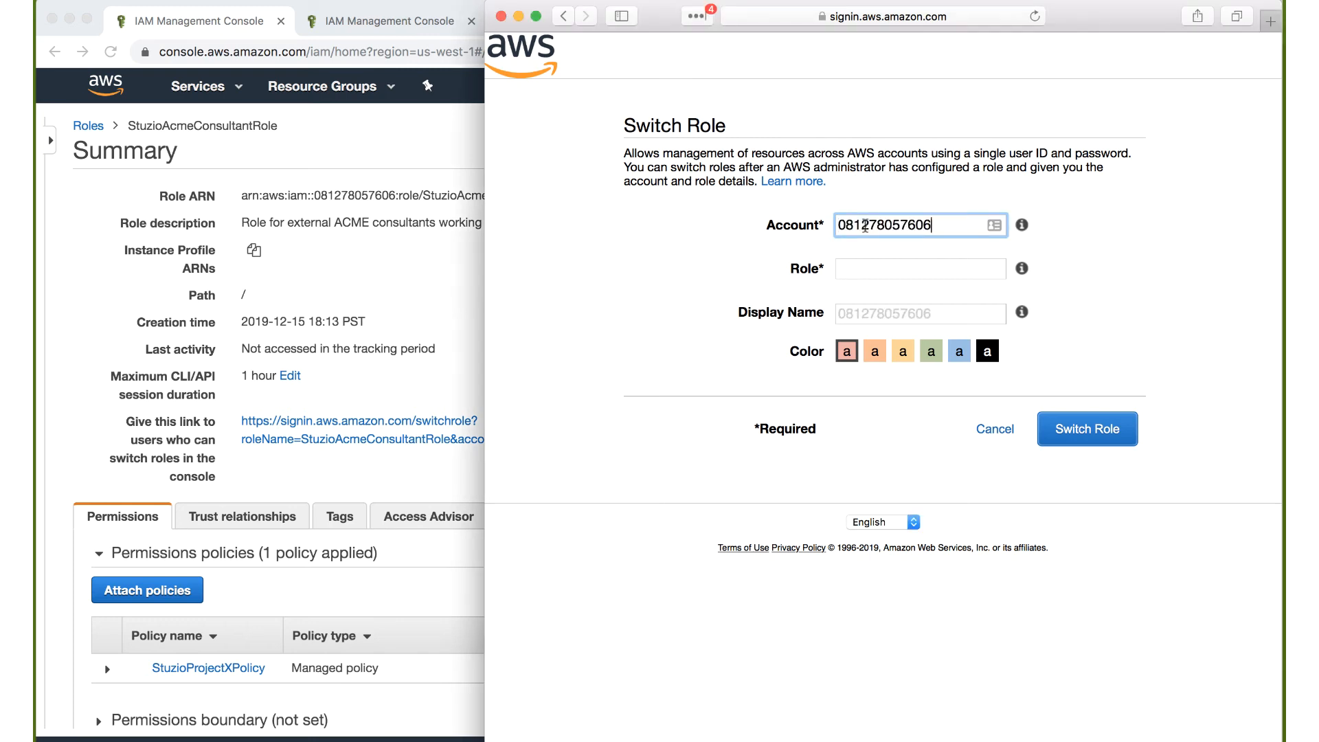
- Enter StuzioAcmeConsultantRole as the role, choose blue as its display color, and switch to the role
key(super+Tab)
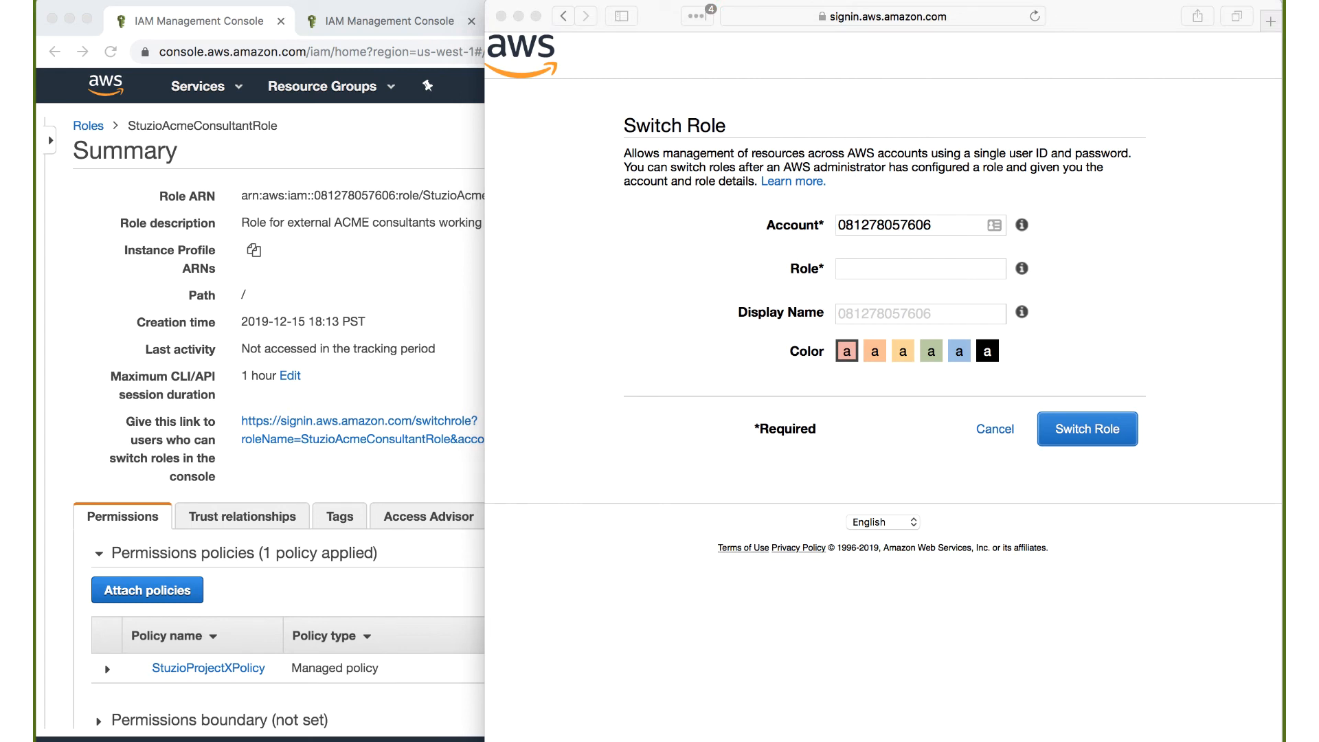
key(super+Tab)
key(Tab)
text(StuzioAcmeConsultantRole)
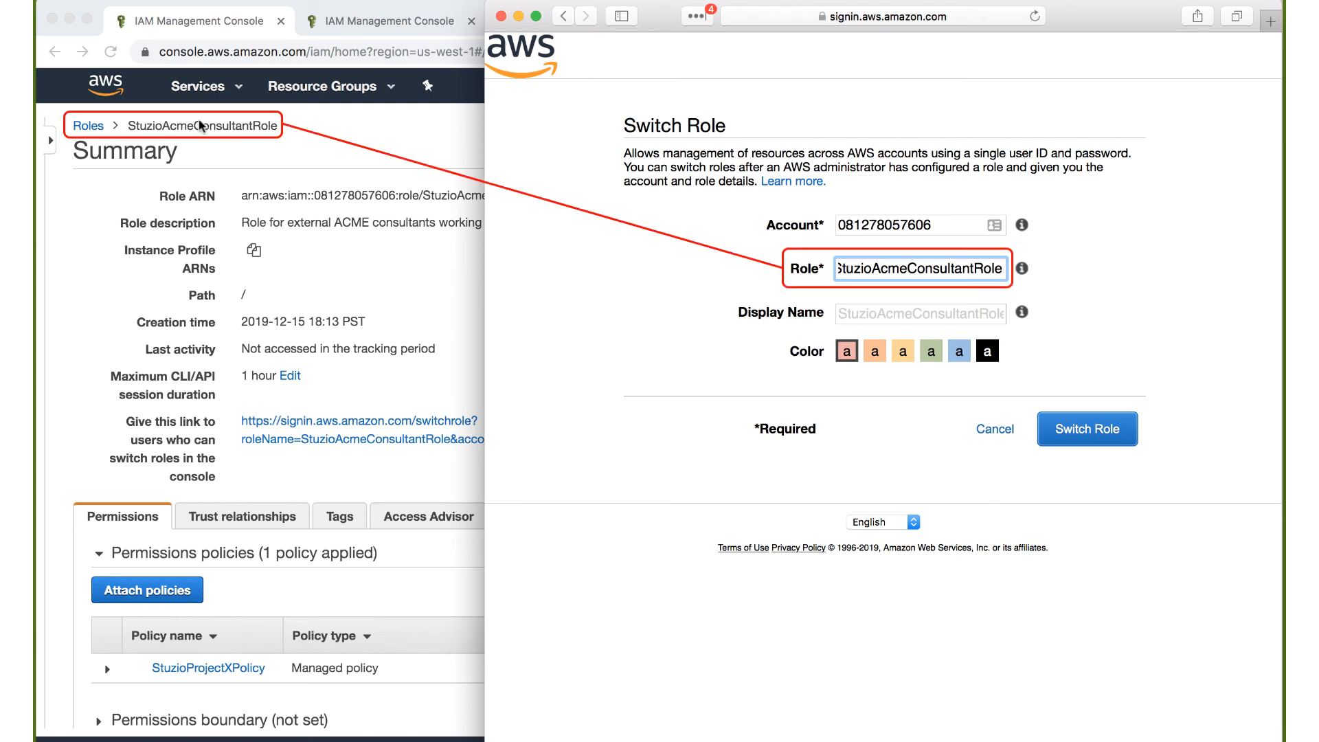
click(959, 351)
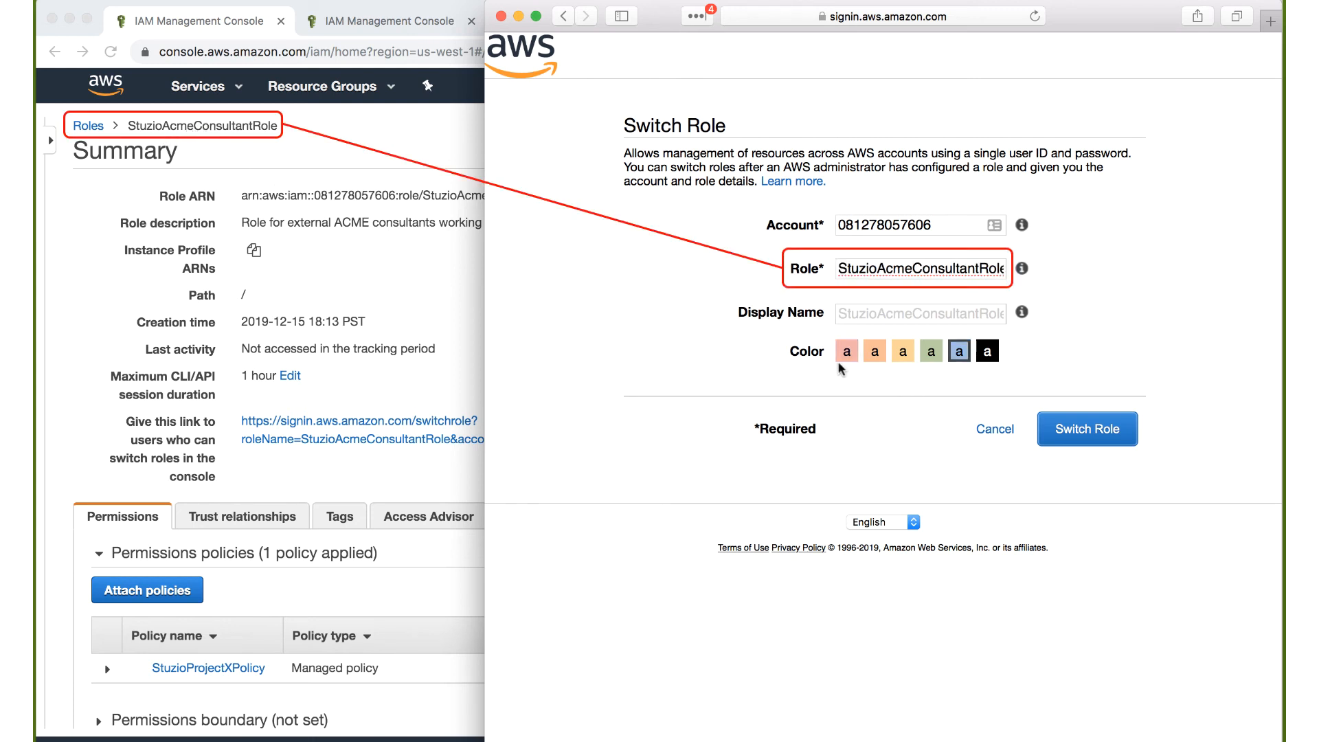
click(1098, 434)
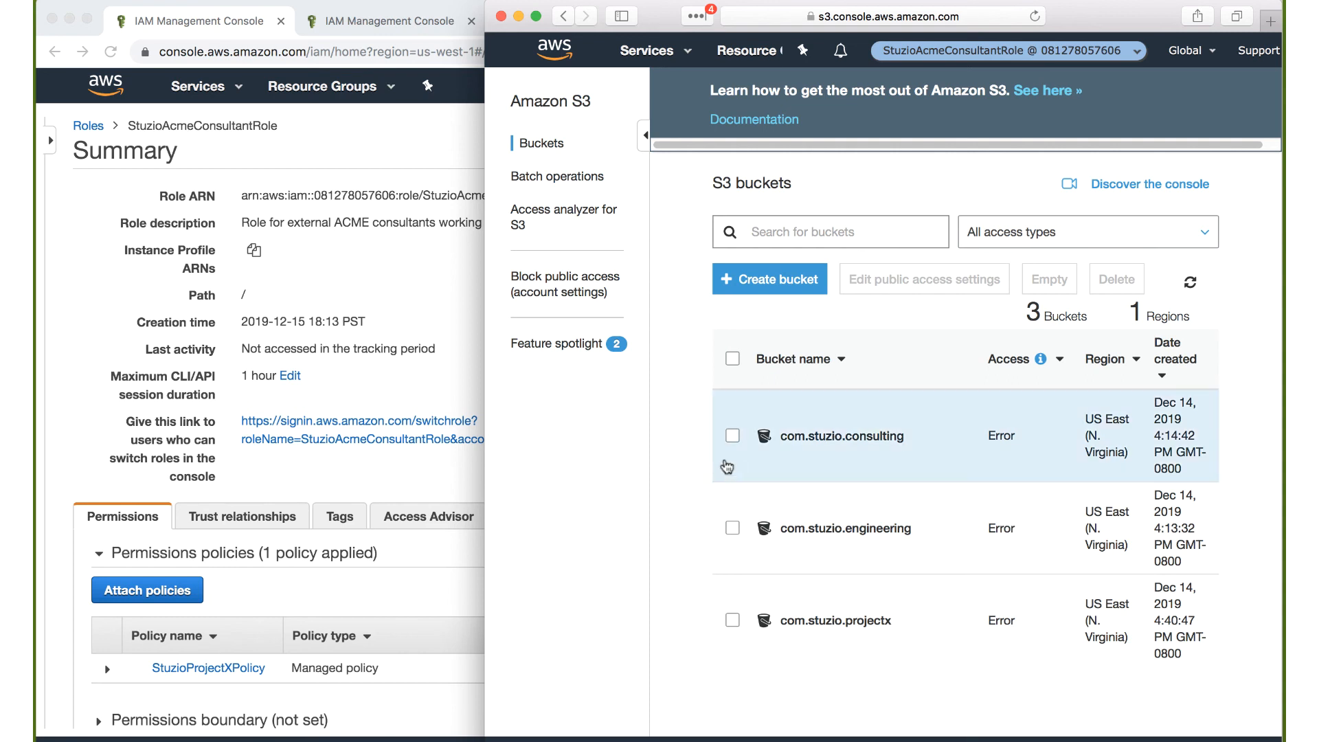
- View the S3 bucket list in the Stuzio account's console to compare it with the assumed role's list
click(196, 26)
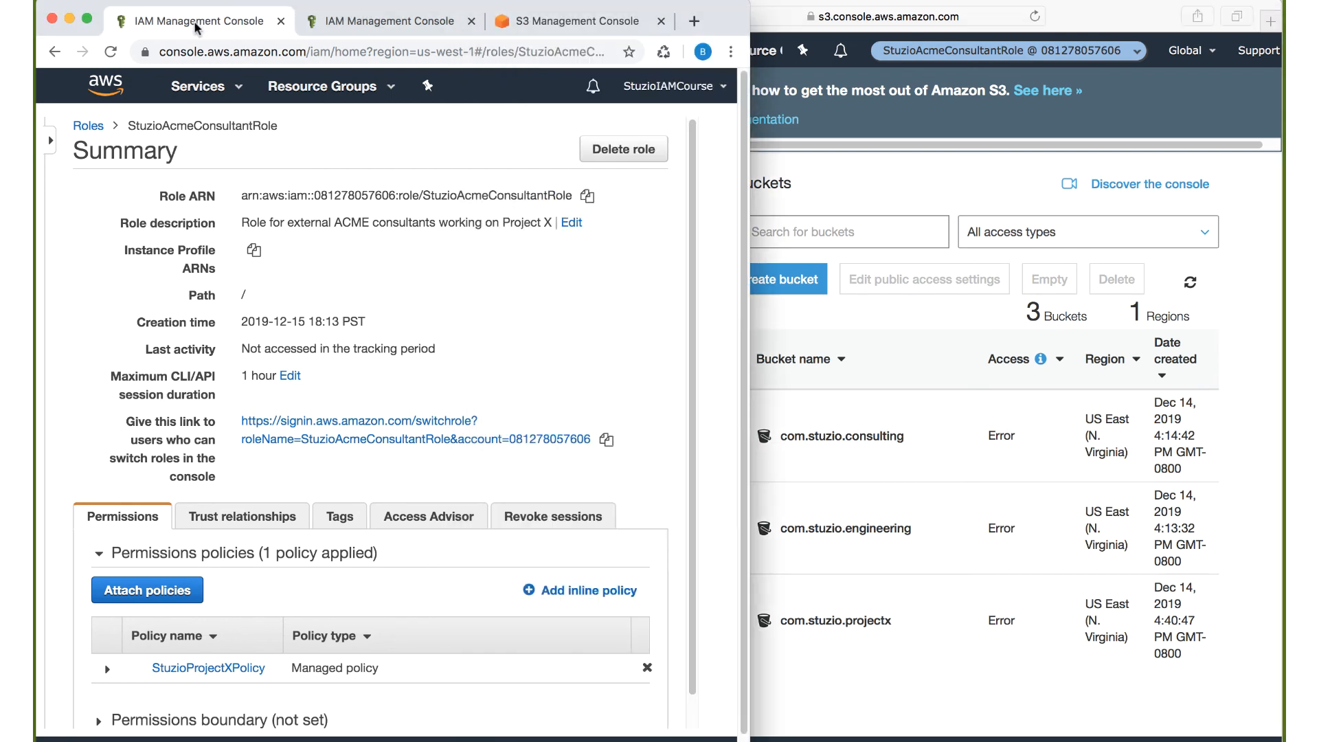
click(540, 25)
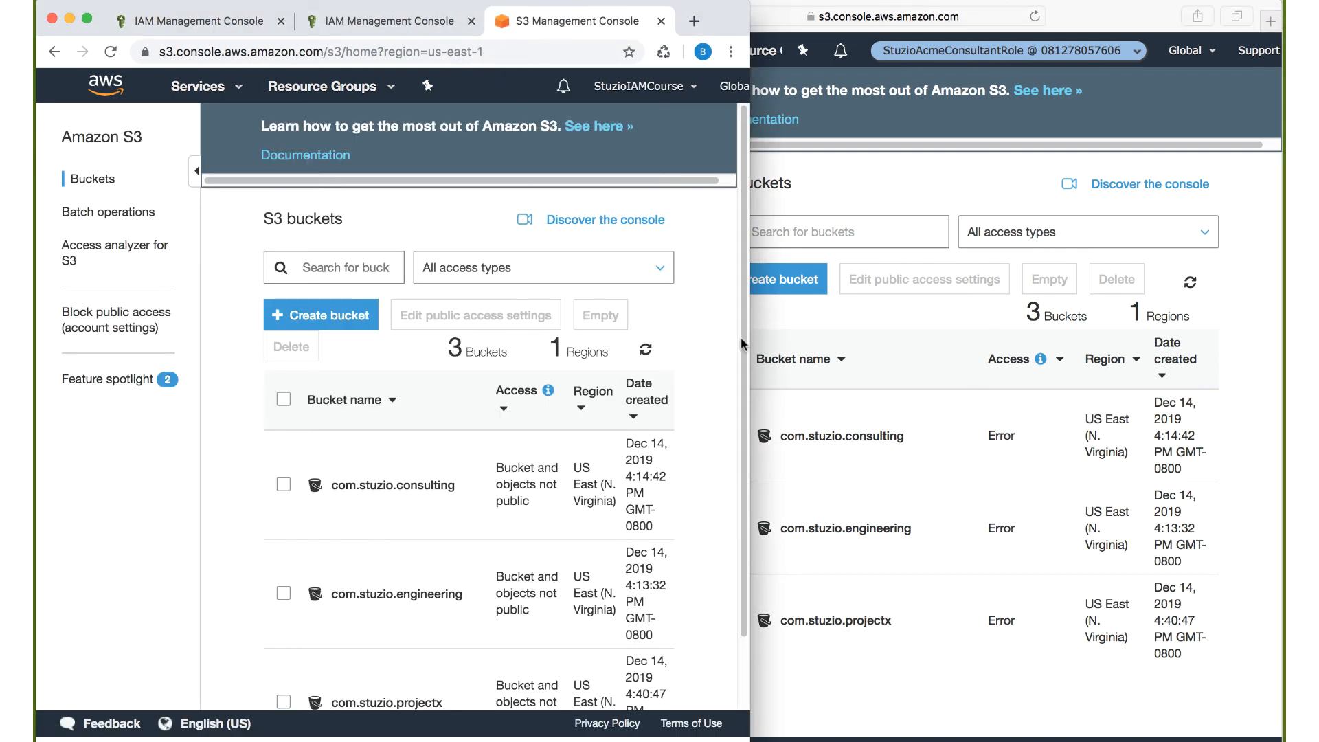
scroll(374, 481, down, 3)
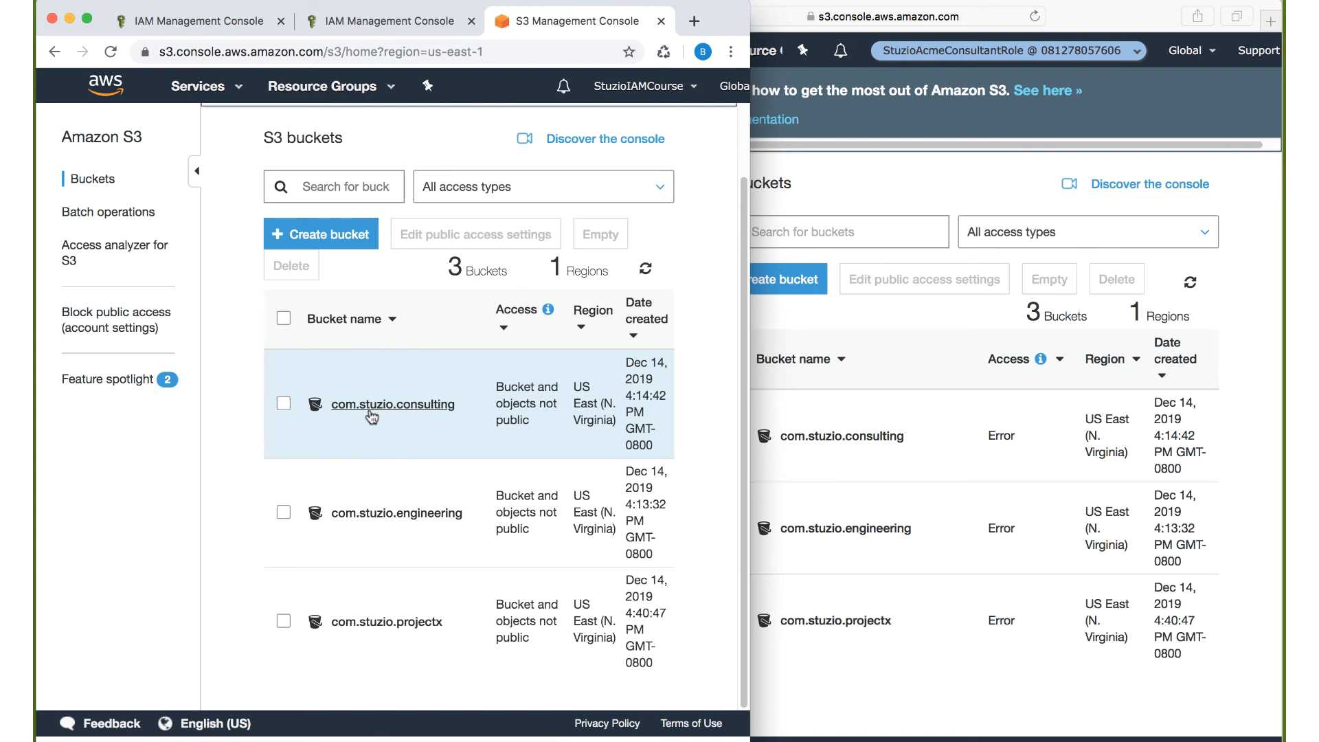
- Under the assumed role, open the com.stuzio.projectx, com.stuzio.consulting and com.stuzio.engineering buckets in turn to test access
click(1067, 20)
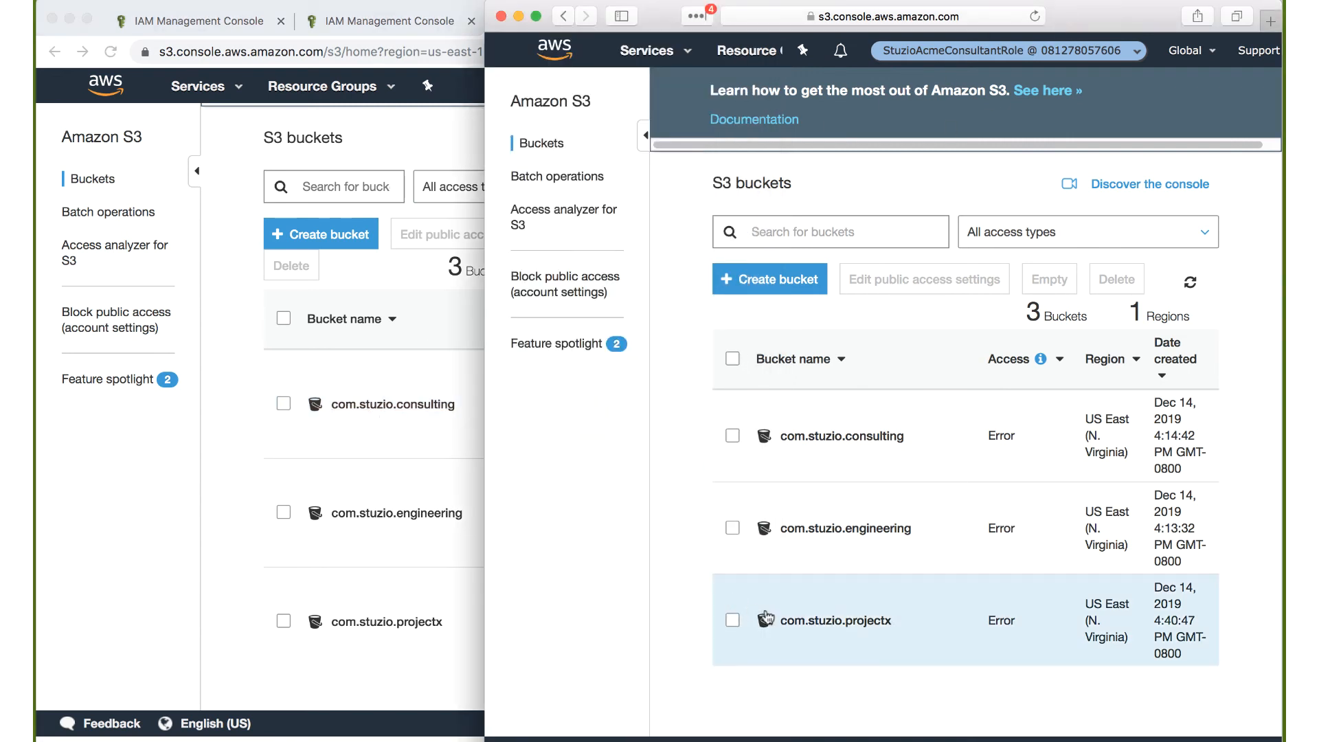
click(816, 622)
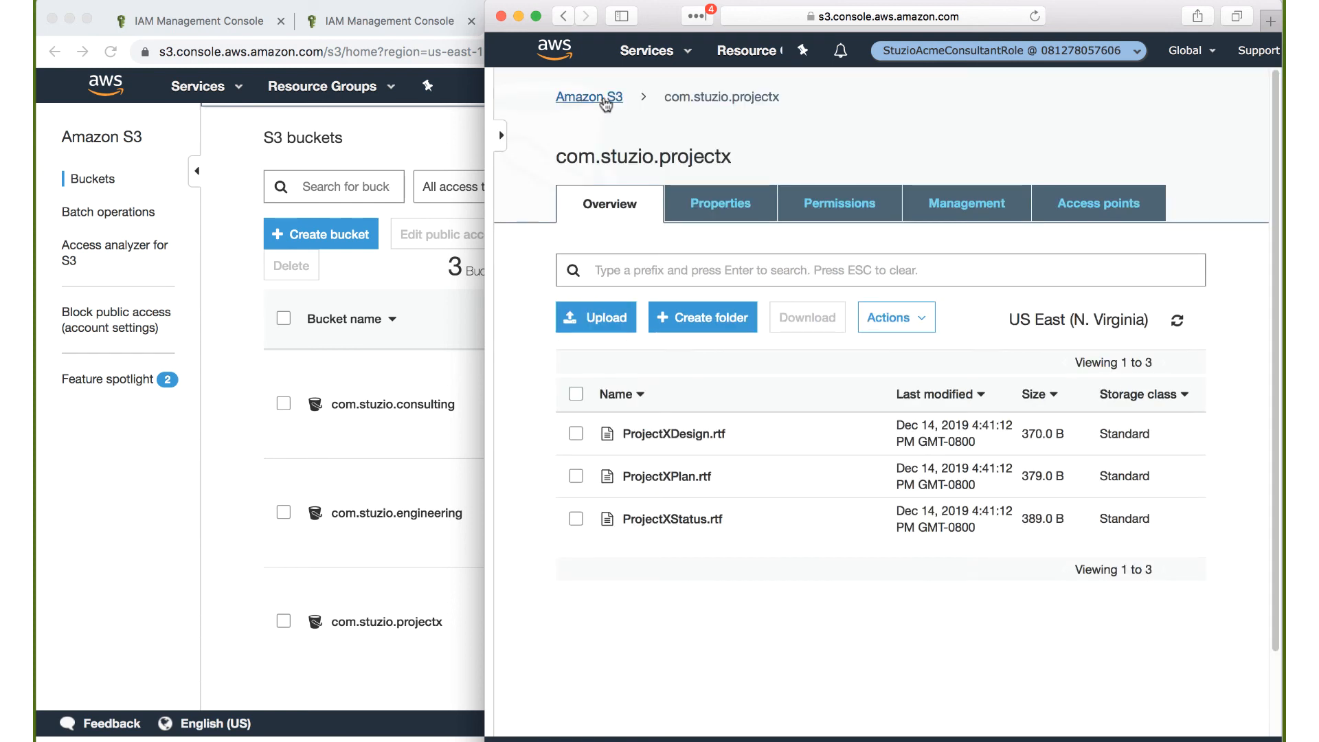
click(599, 98)
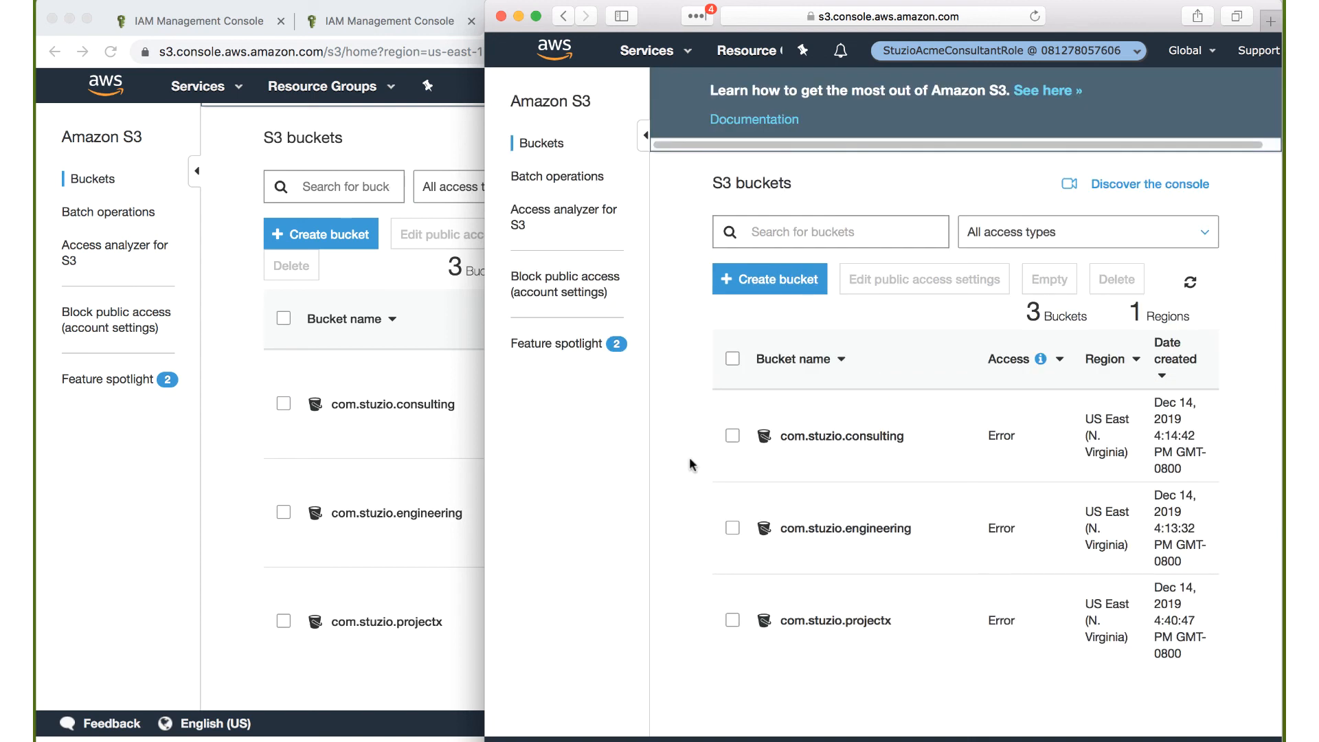
click(835, 437)
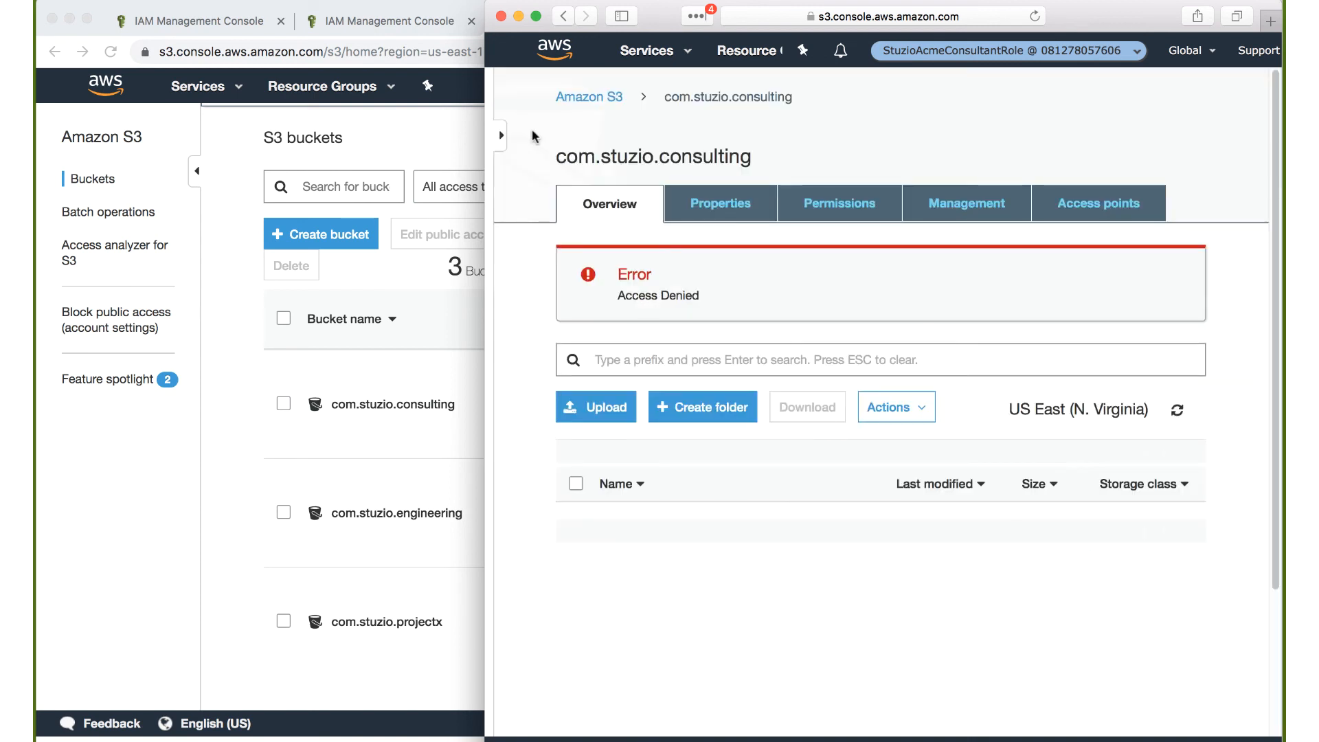
click(592, 100)
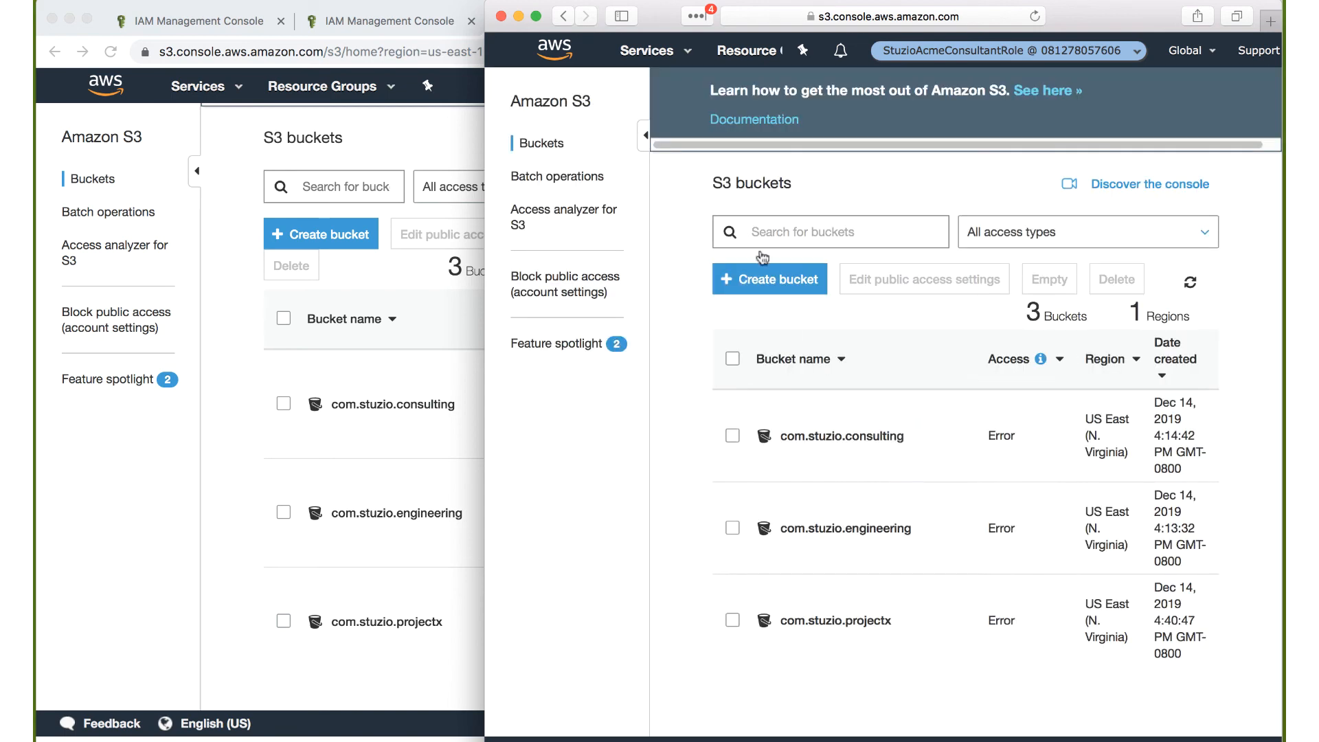
click(831, 533)
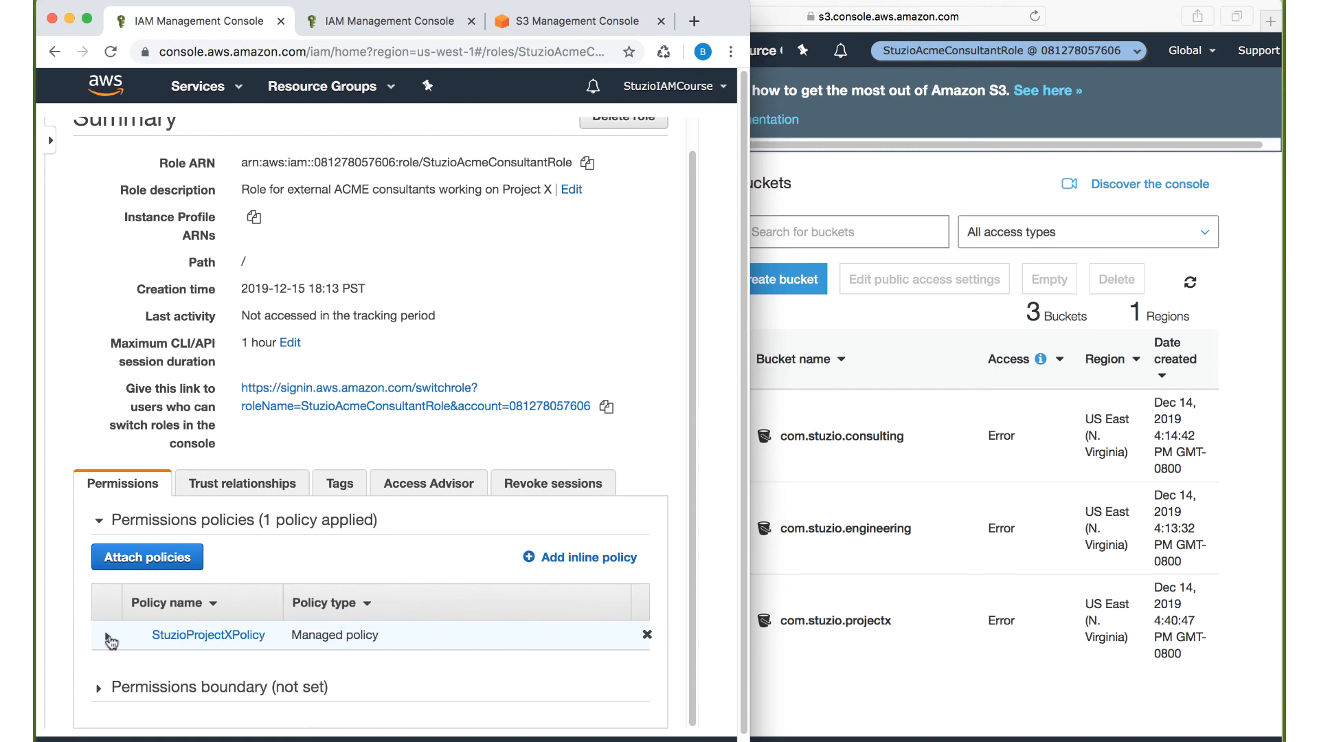
- Expand StuzioProjectXPolicy on StuzioAcmeConsultantRole and examine its JSON statements for Project X access and bucket listing
click(109, 636)
scroll(124, 604, down, 5)
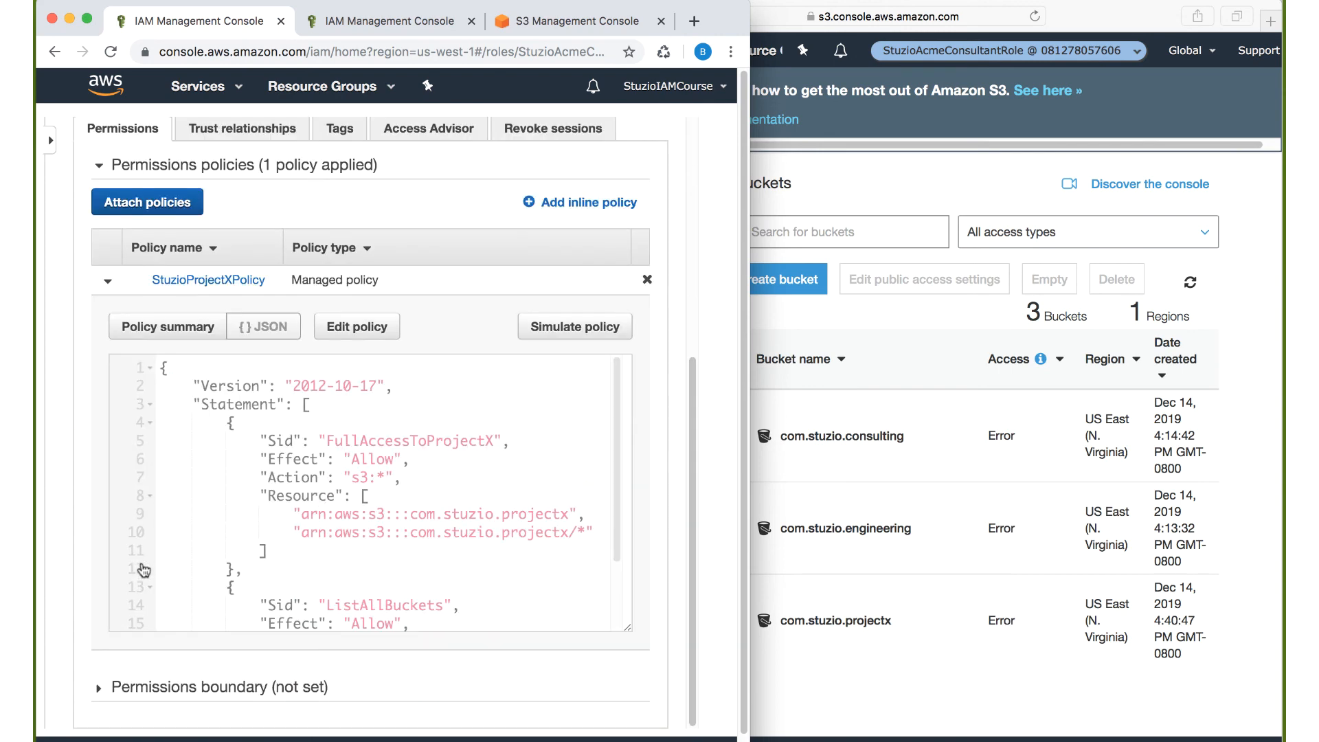
scroll(618, 474, down, 2)
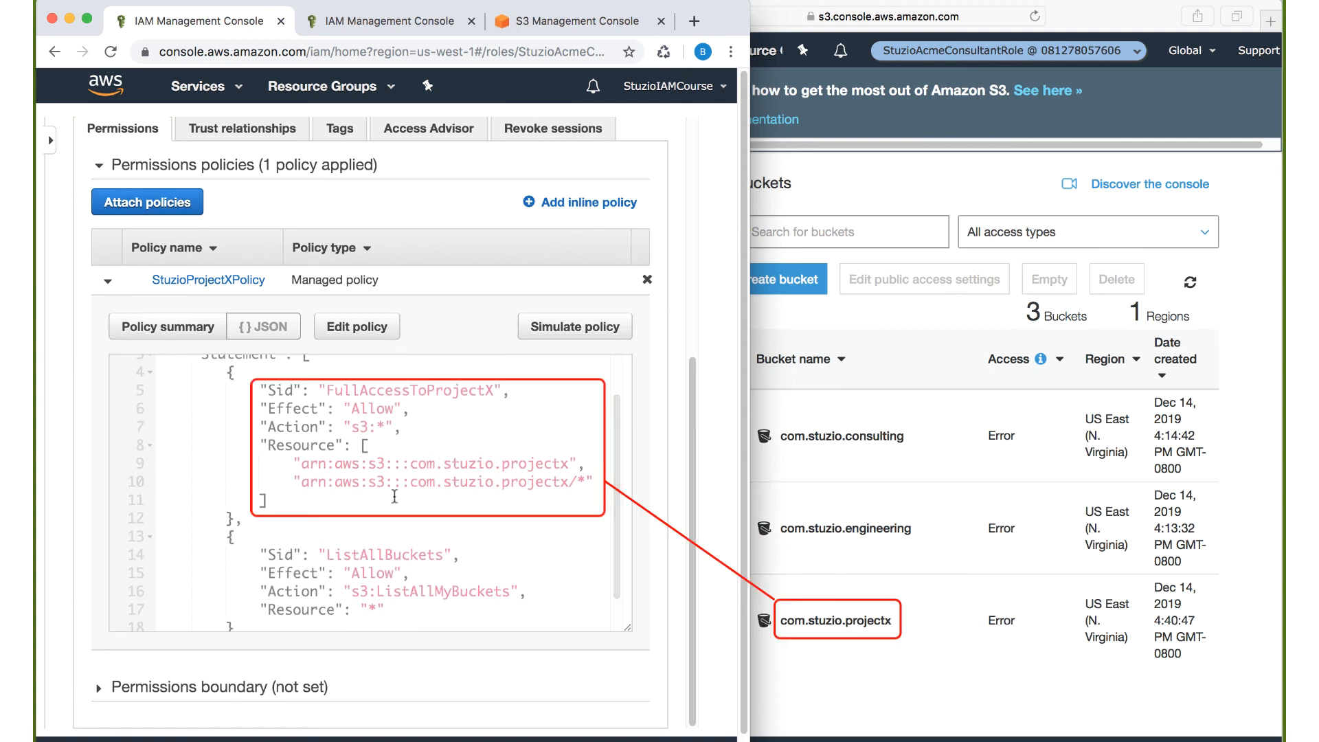